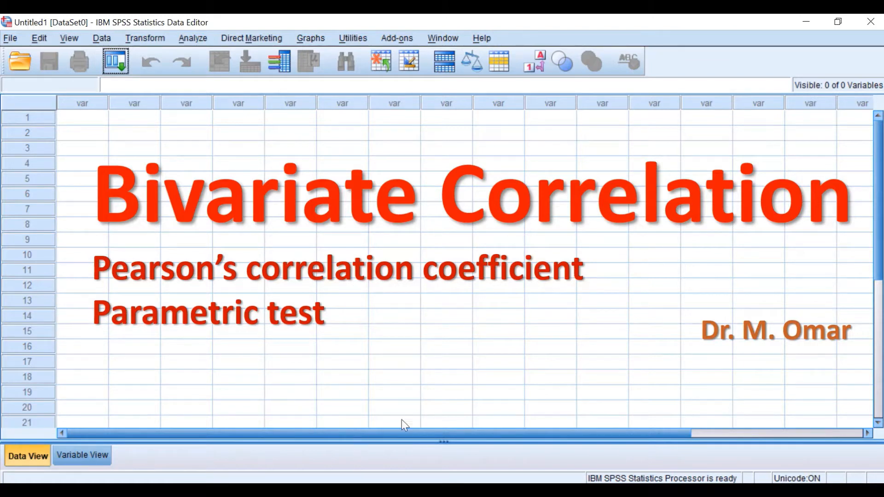
End the slide show, switch to the SPSS dataset Perason's correlation-2.sav and look through its rows of data.
key("Escape")
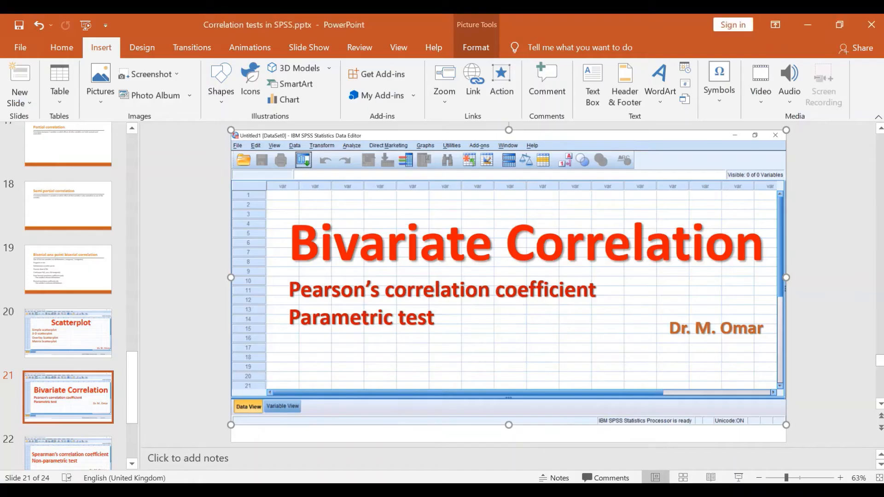
mouse_move(529, 478)
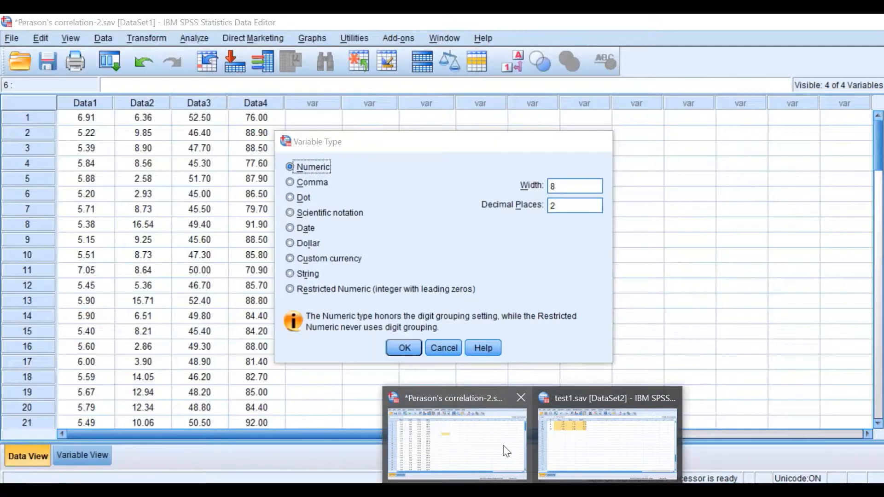
left_click(505, 449)
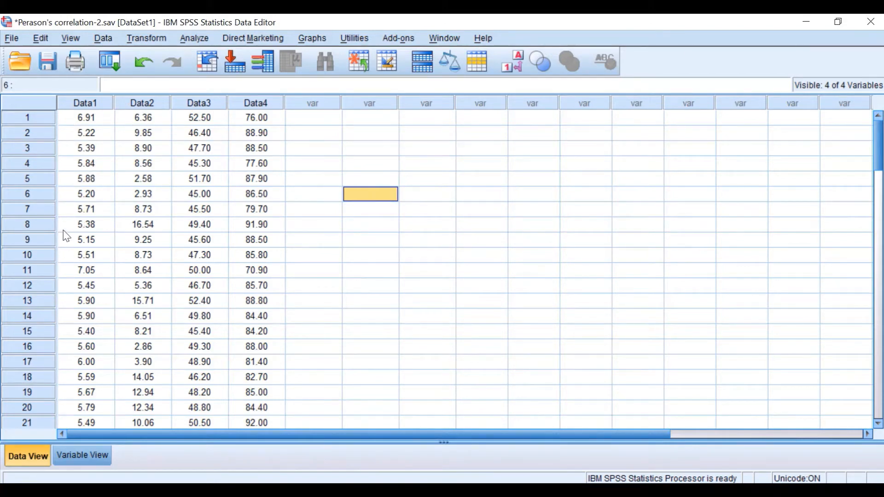
scroll(65, 233, "down", 8)
scroll(82, 253, "up", 7)
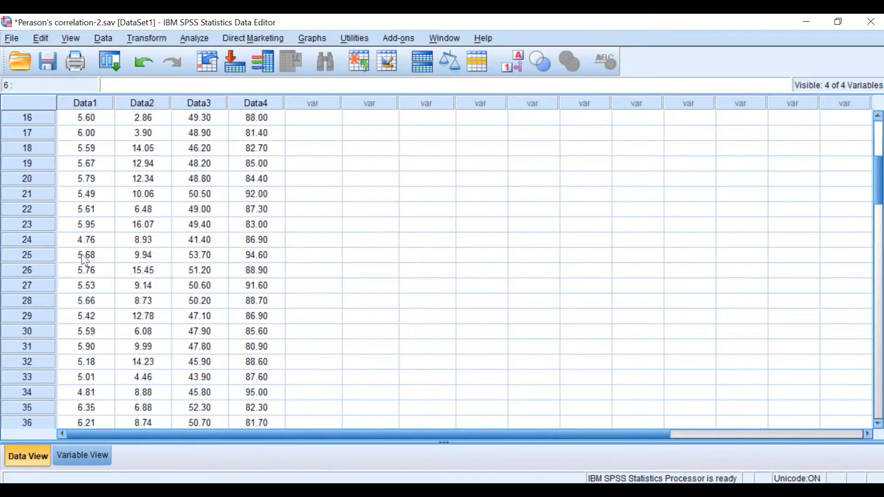
scroll(111, 193, "up", 1)
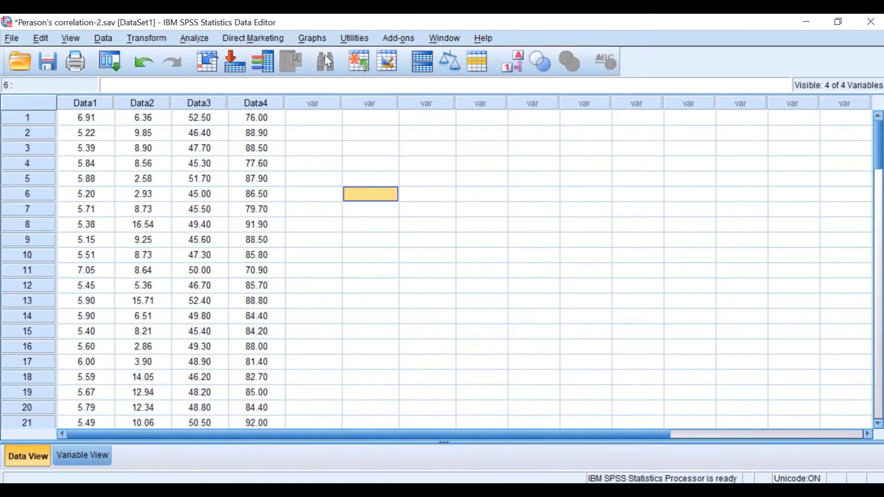
Open the definition of a simple scatterplot from the legacy Scatter/Dot charts.
left_click(310, 39)
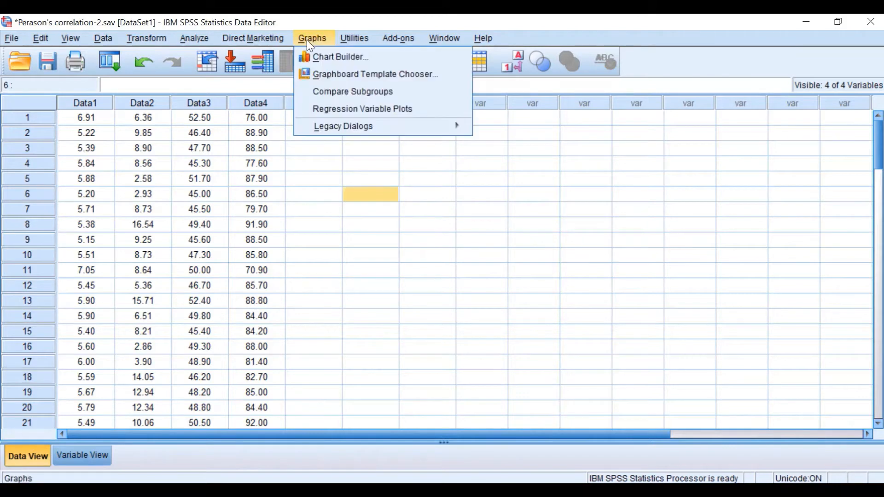
mouse_move(334, 132)
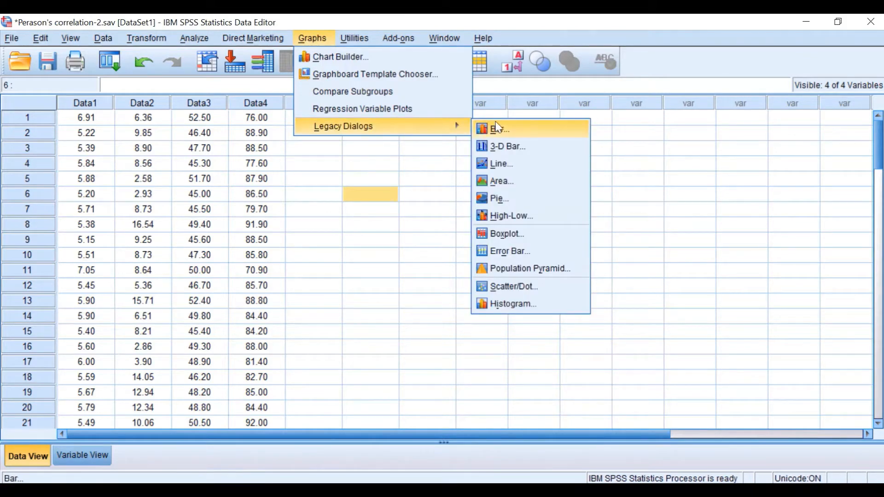
left_click(508, 286)
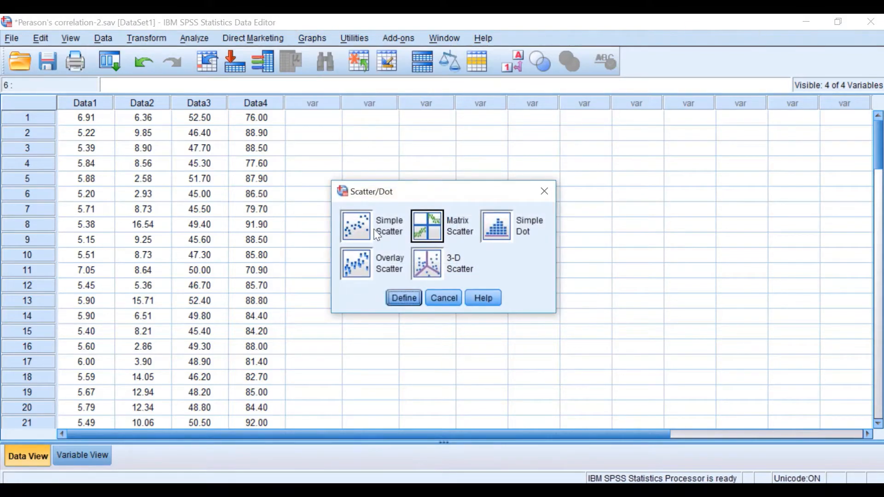
left_click(357, 226)
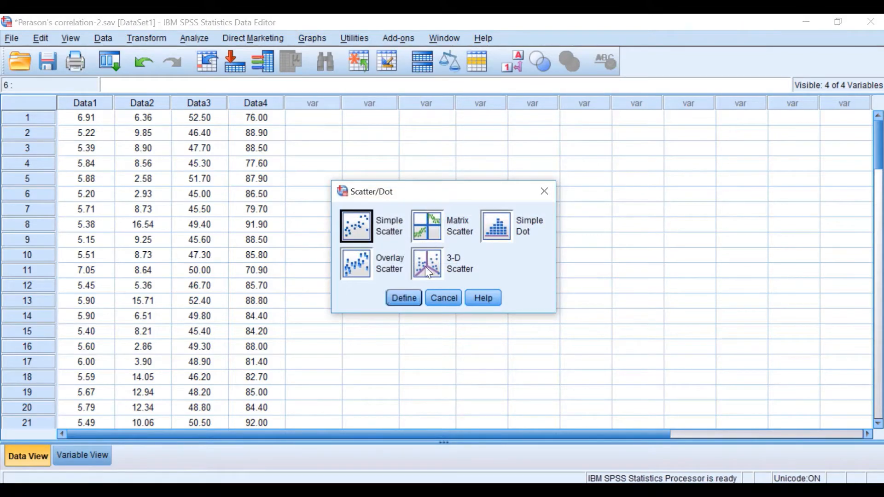
left_click(406, 298)
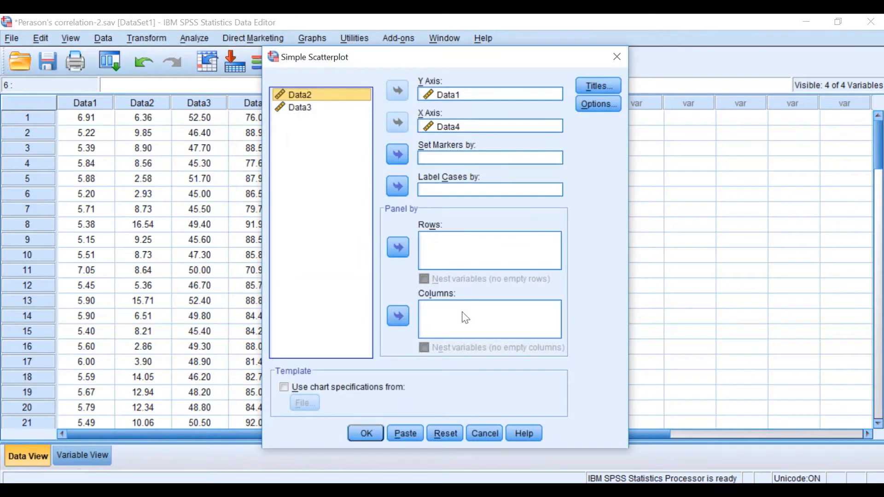
Reset the scatterplot definition and create the plot with Data1 on the Y axis and Data2 on the X axis.
left_click(441, 434)
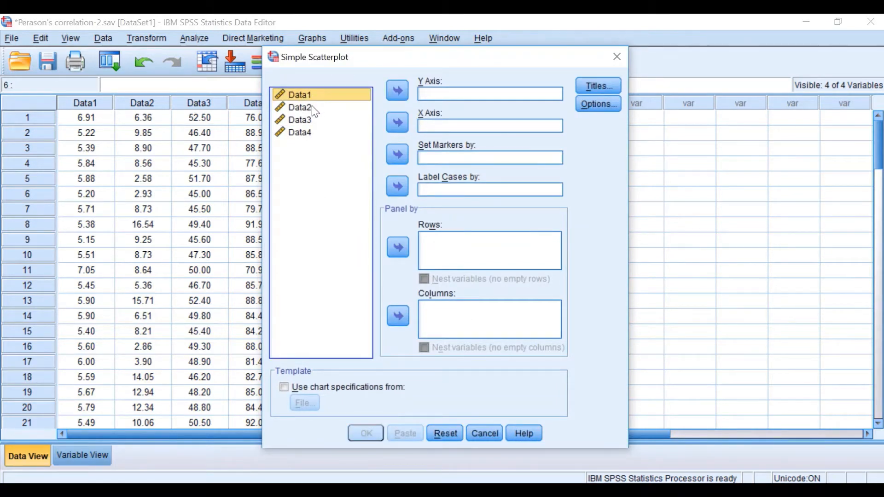
left_click(397, 92)
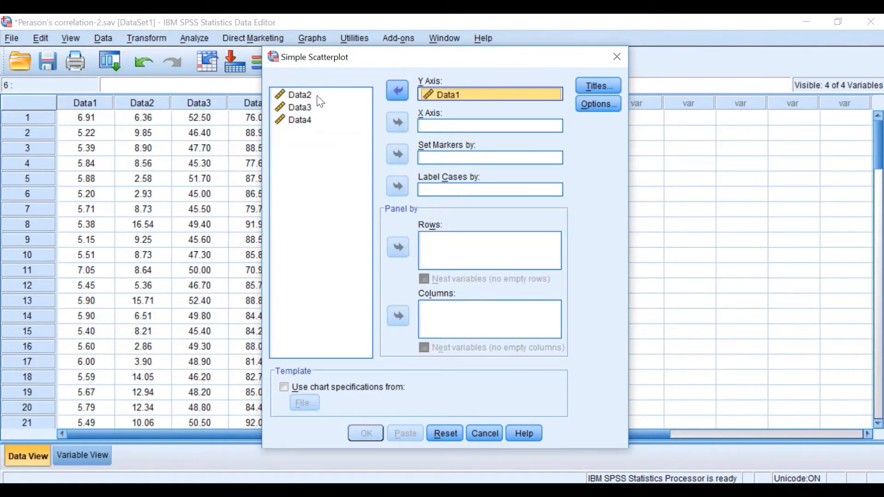
left_click(399, 127)
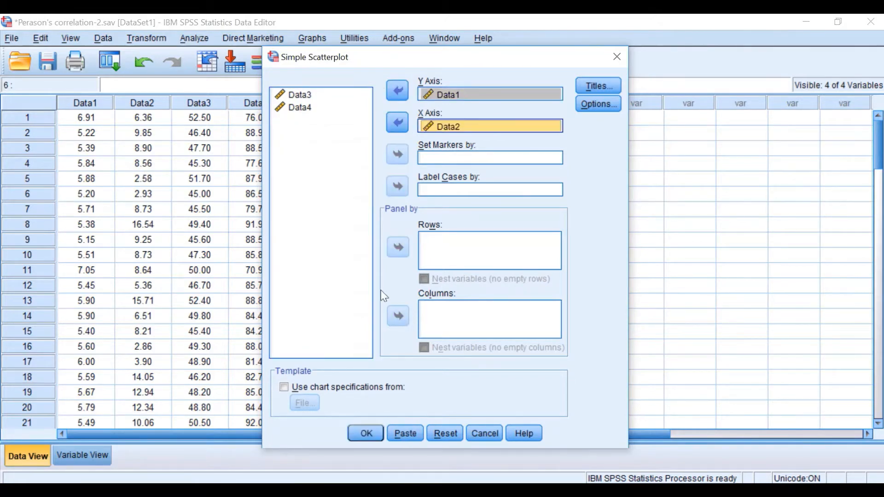
left_click(361, 437)
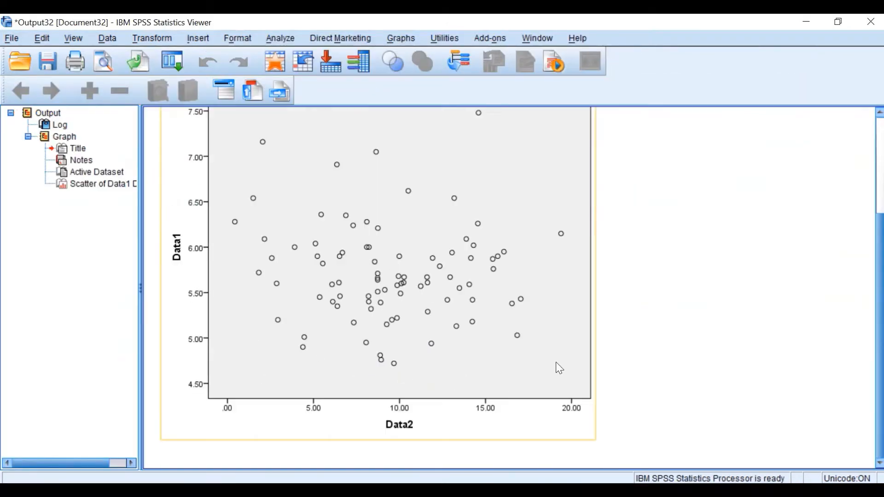
Examine the scatterplot of Data1 against Data2 for a linear relationship and outlying points.
scroll(517, 327, "up", 3)
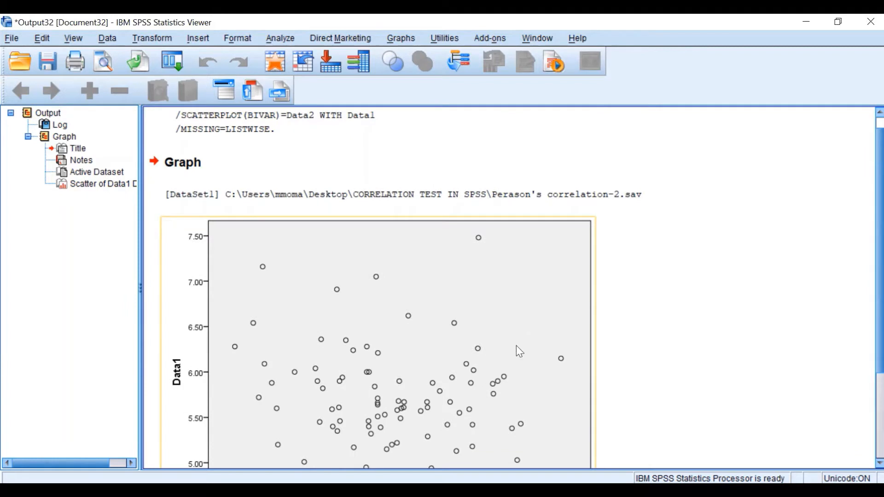
scroll(516, 346, "down", 2)
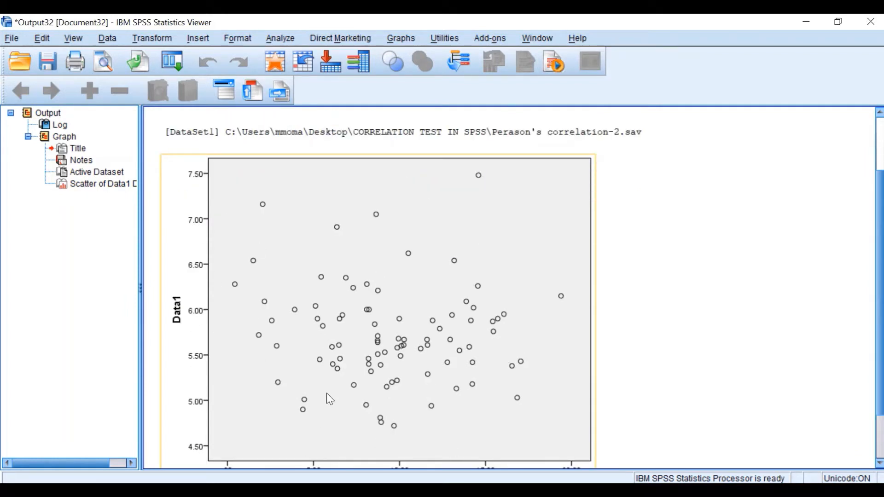
scroll(325, 392, "down", 2)
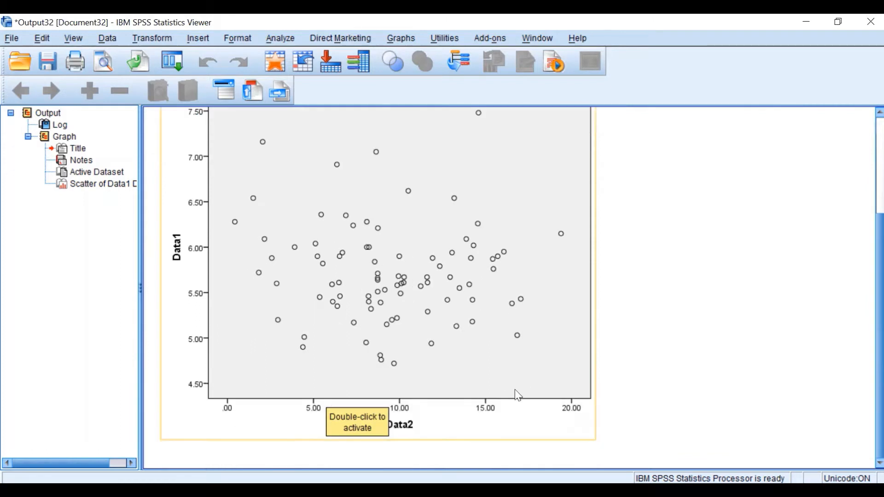
scroll(502, 384, "up", 4)
scroll(502, 383, "down", 2)
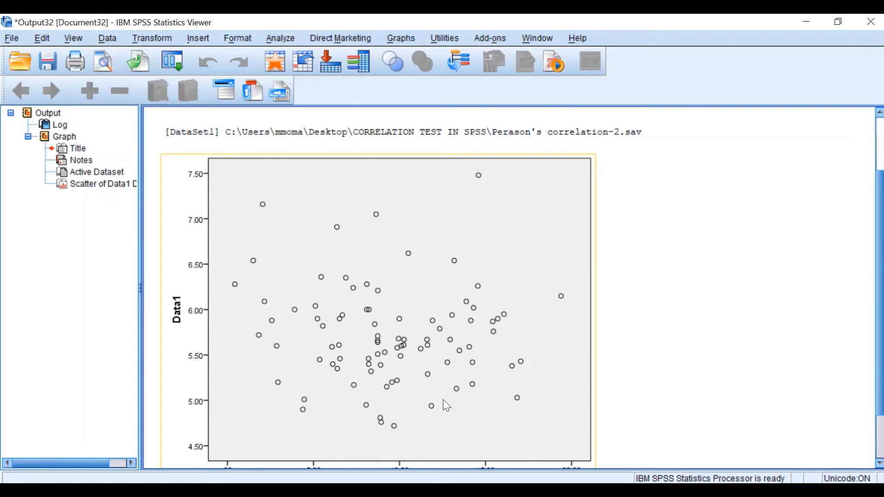
scroll(296, 374, "down", 2)
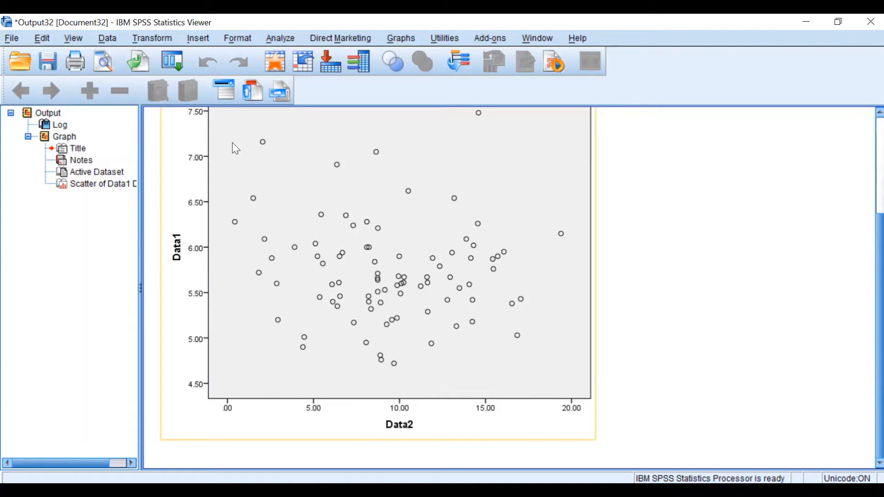
scroll(191, 258, "up", 2)
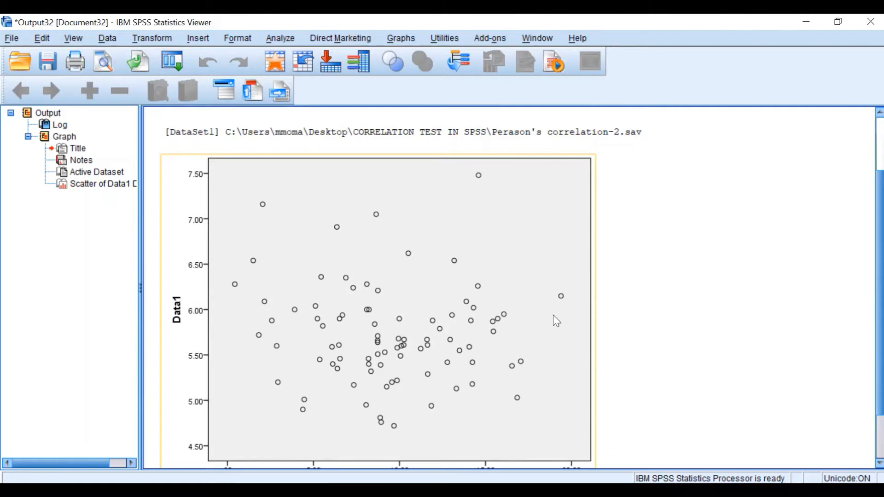
scroll(259, 332, "down", 2)
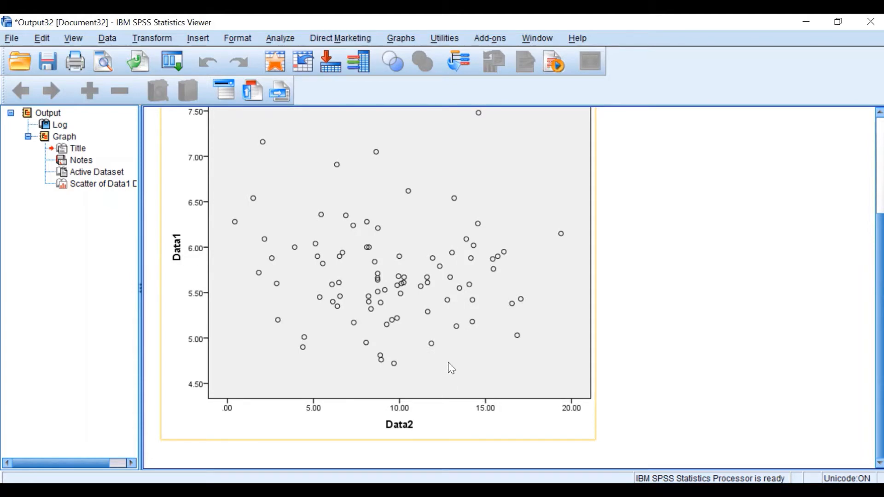
Minimize the output viewer and open the Bivariate Correlations analysis for the dataset.
left_click(807, 21)
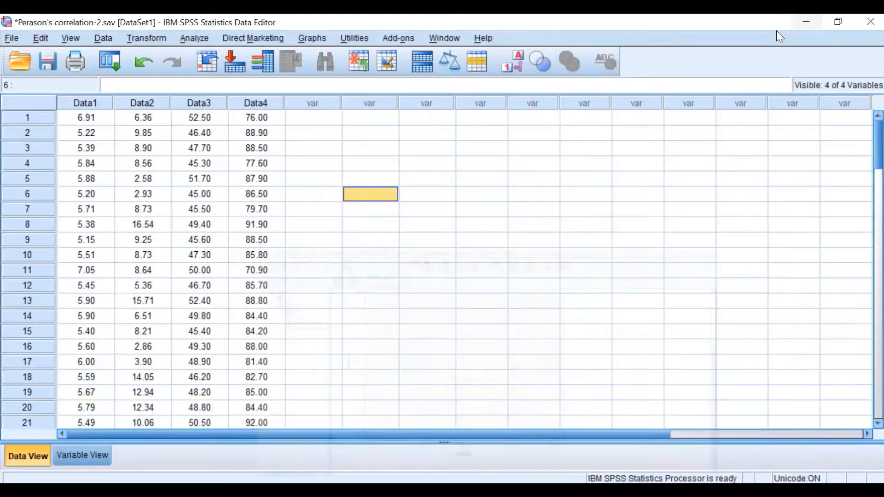
left_click(195, 38)
mouse_move(216, 74)
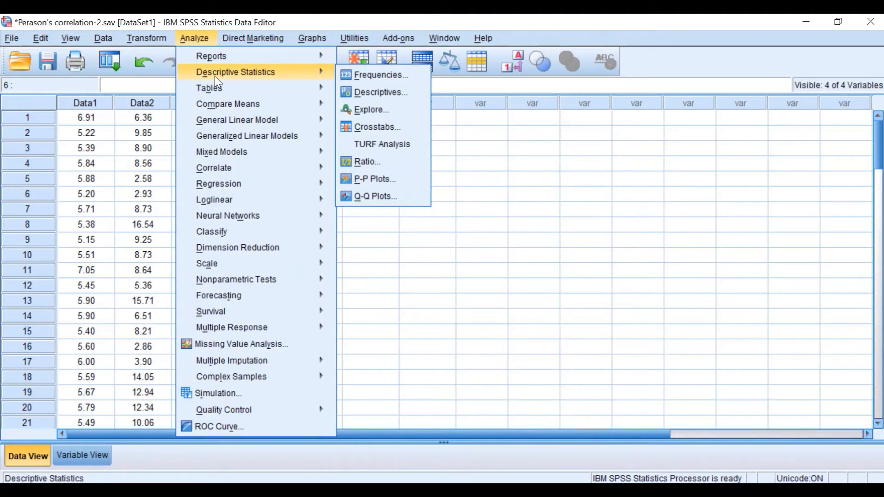
mouse_move(229, 170)
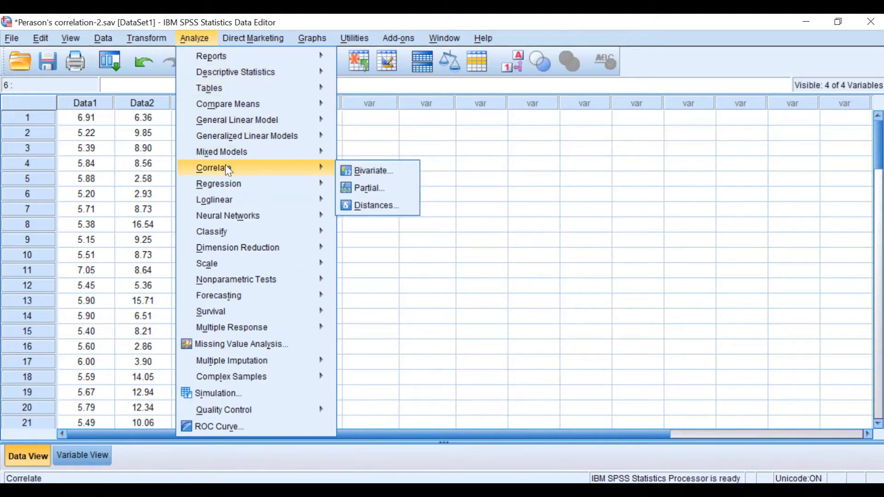
left_click(385, 175)
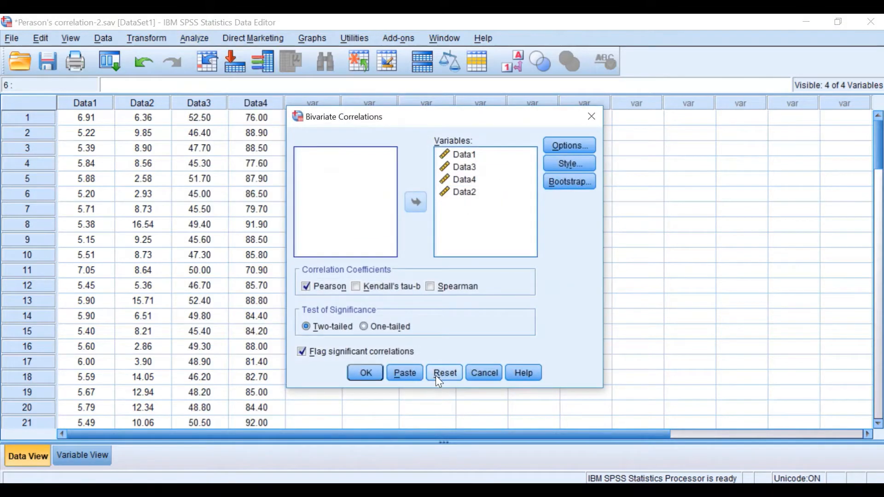
Reset the correlation settings and add Data1 and Data2 as the variables to correlate.
left_click(436, 375)
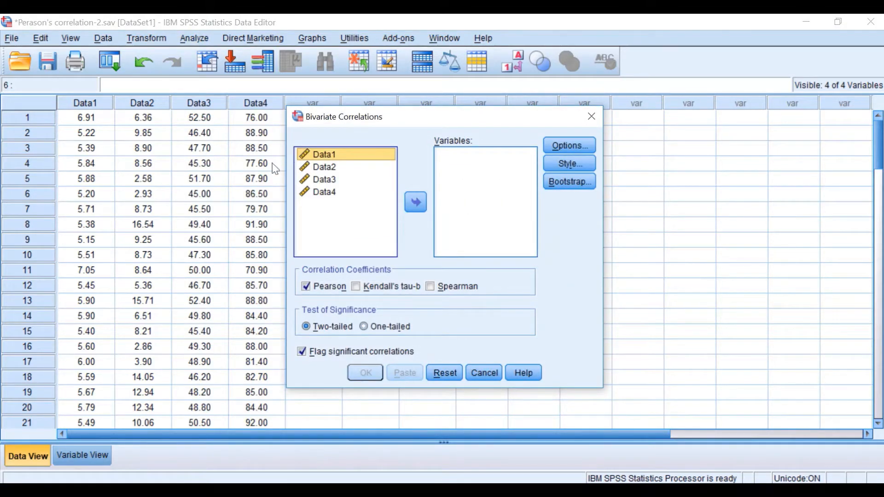
left_click(416, 203)
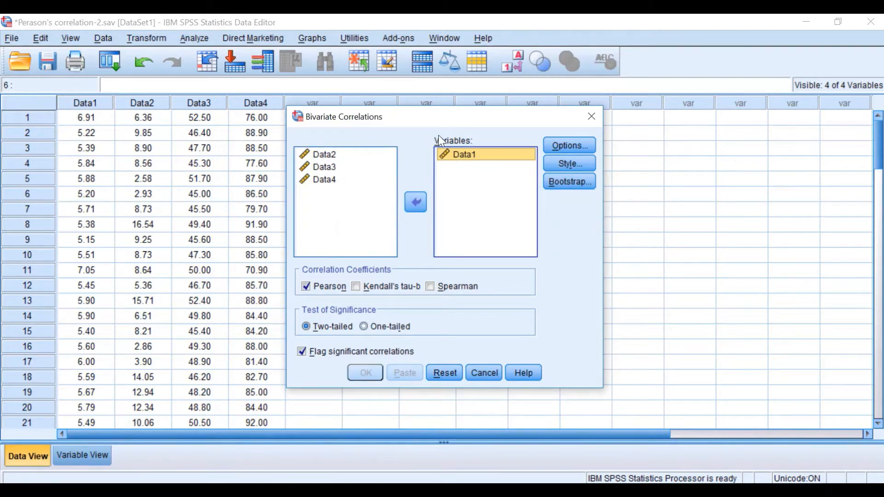
left_click(329, 154)
left_click(416, 202)
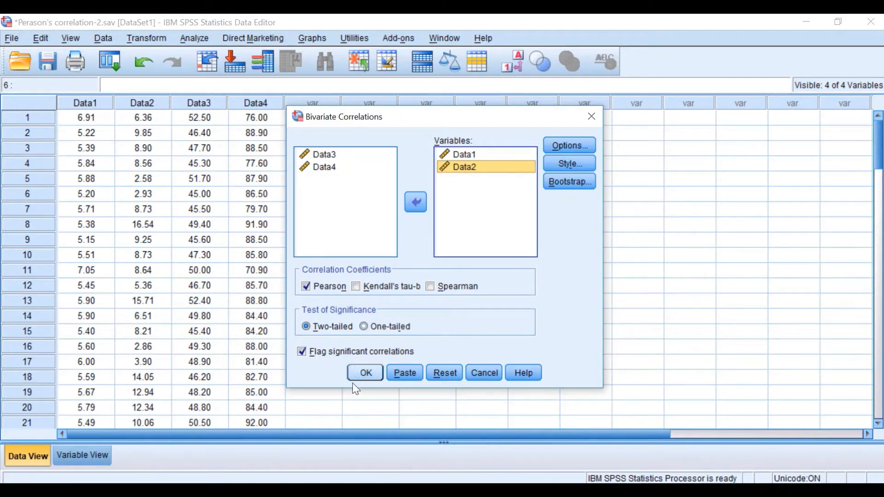
Include means and standard deviations in the statistics of the correlation analysis.
left_click(570, 146)
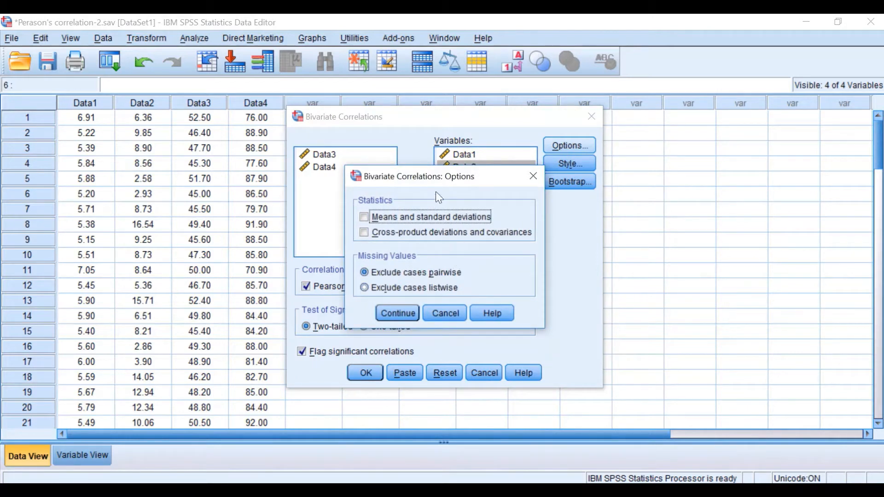
left_click(368, 219)
left_click(401, 310)
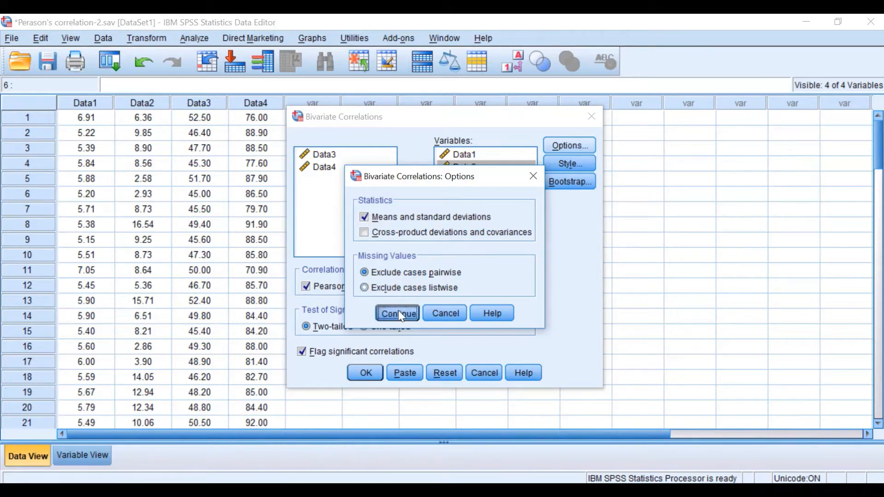
Check the table style settings without changing them, and run the two-tailed Pearson correlation of Data1 and Data2.
left_click(562, 169)
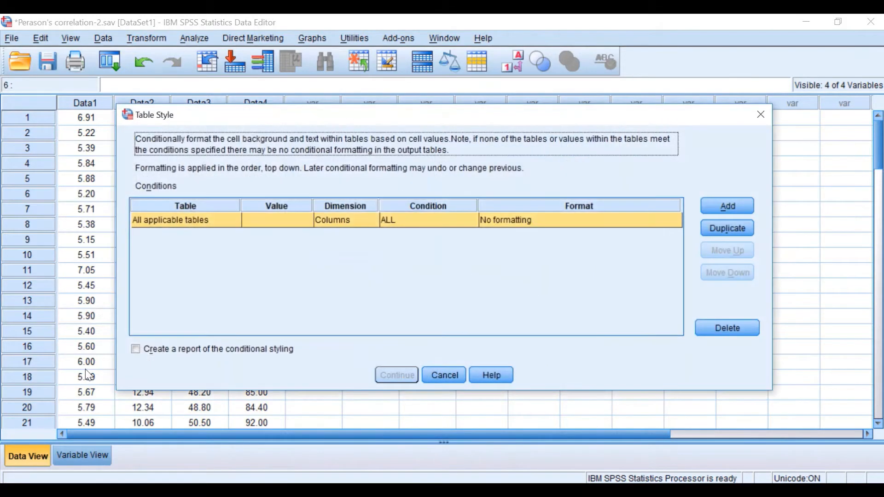
left_click(444, 376)
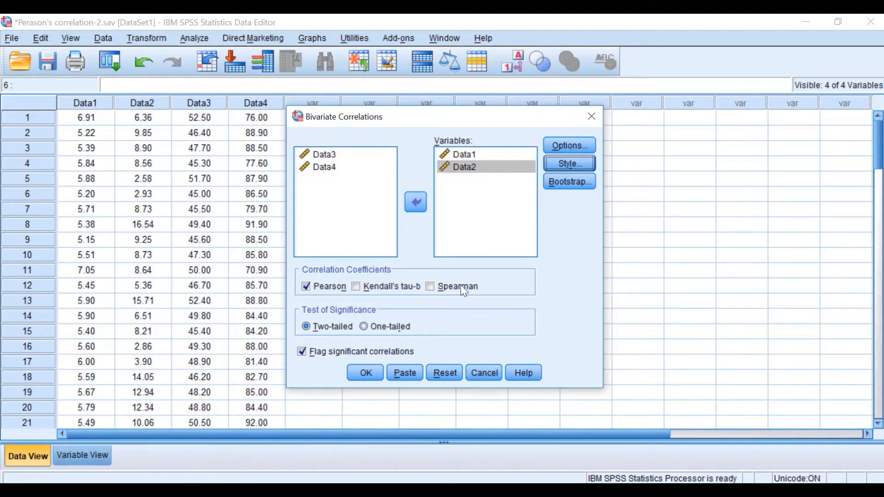
left_click(367, 377)
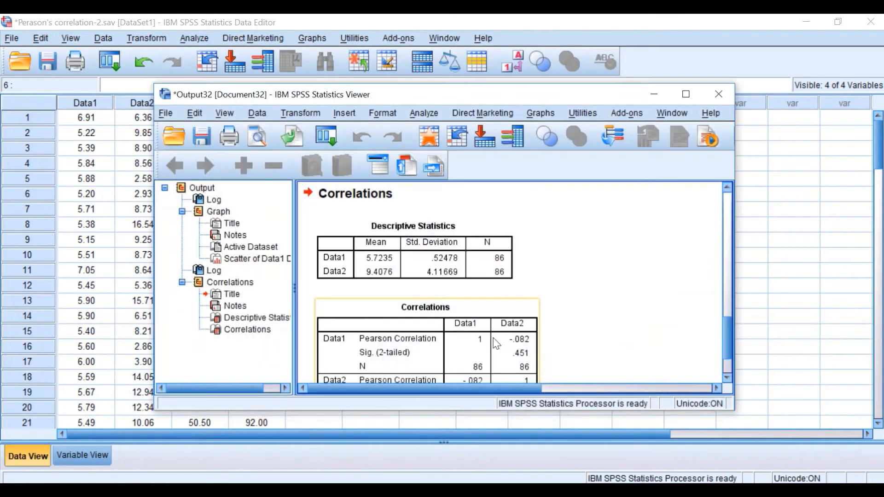
Maximize the output viewer and review the scatterplot together with the descriptive statistics and correlations tables.
left_click(687, 93)
scroll(427, 255, "up", 10)
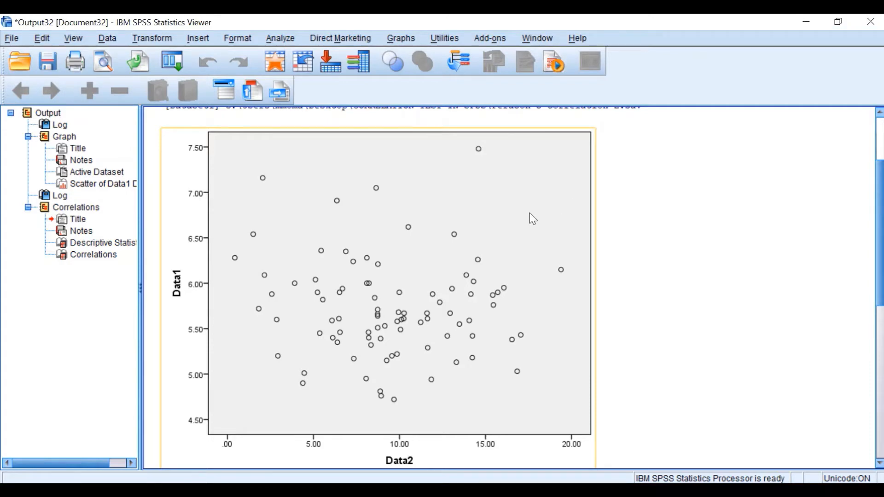
scroll(530, 213, "down", 8)
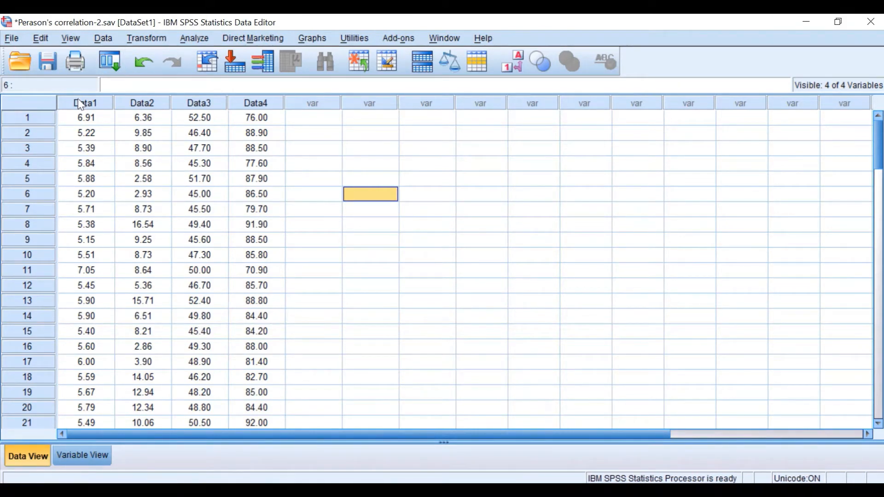
Reset the simple scatterplot settings and create a scatterplot with Data1 on the Y axis and Data3 on the X axis.
left_click(109, 55)
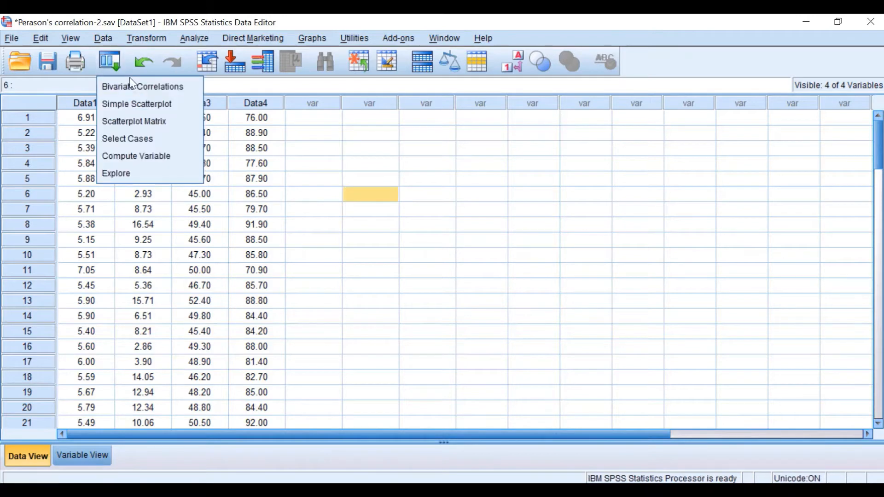
left_click(137, 105)
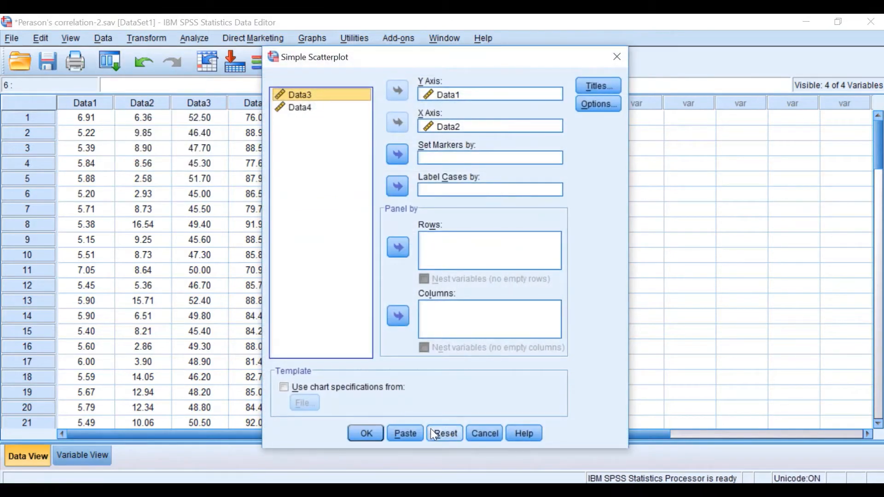
left_click(440, 434)
left_click(397, 91)
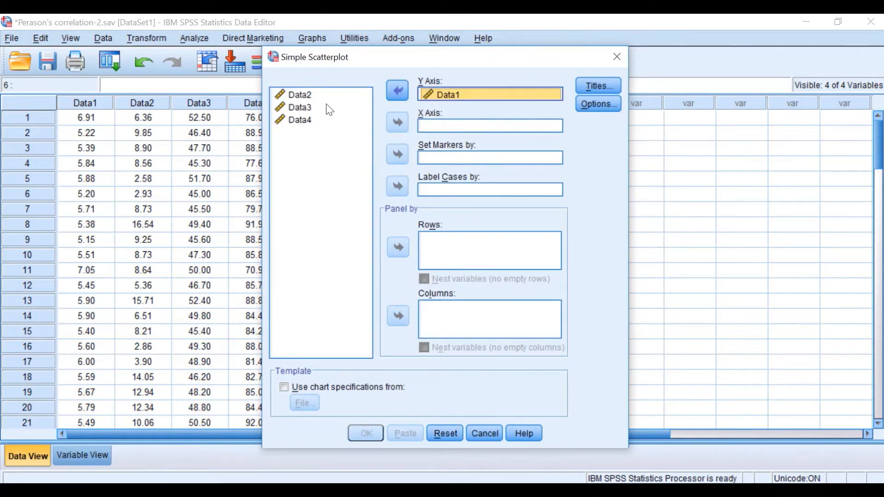
left_click(297, 98)
left_click(303, 110)
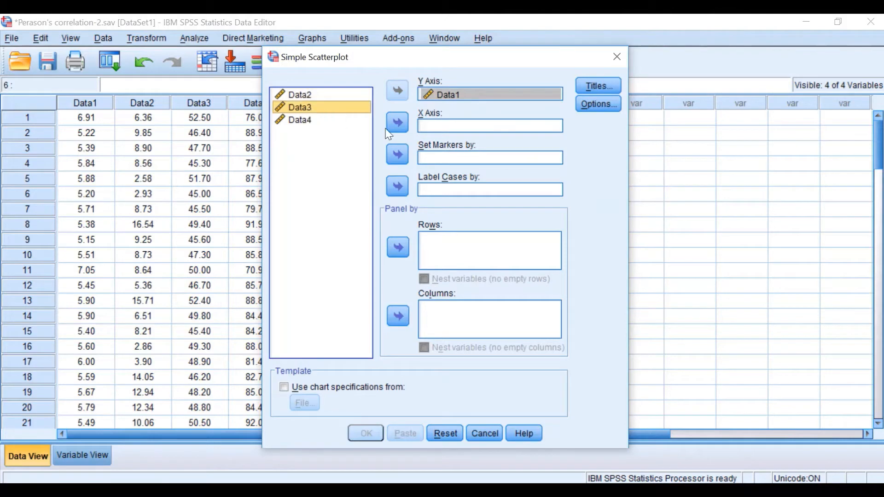
left_click(397, 124)
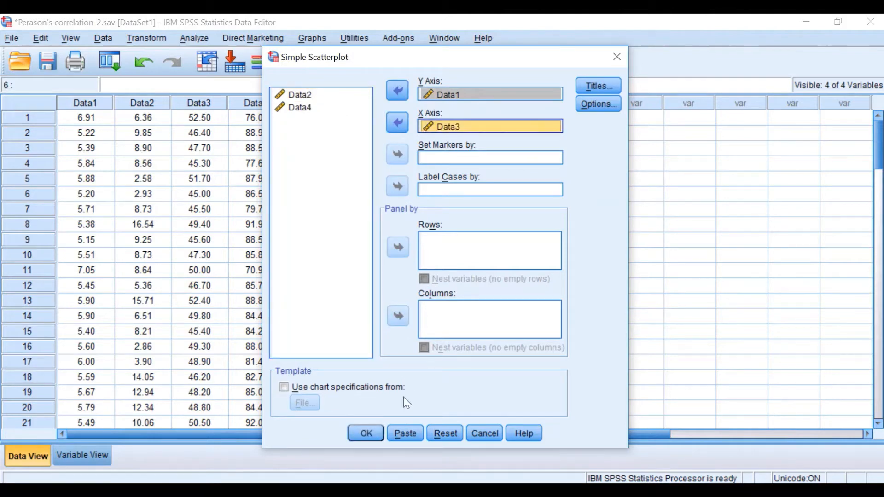
left_click(366, 433)
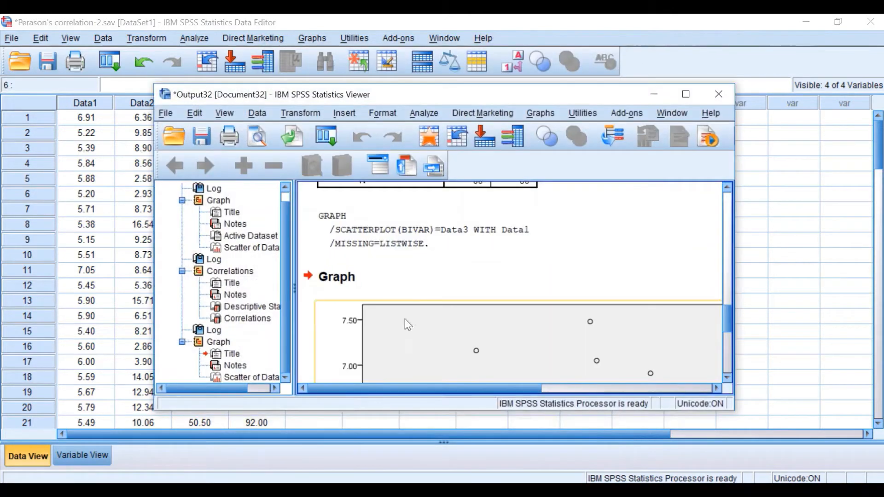
Maximize the output viewer and examine the direction and spread of points in the Data1 versus Data3 scatterplot.
left_click(685, 94)
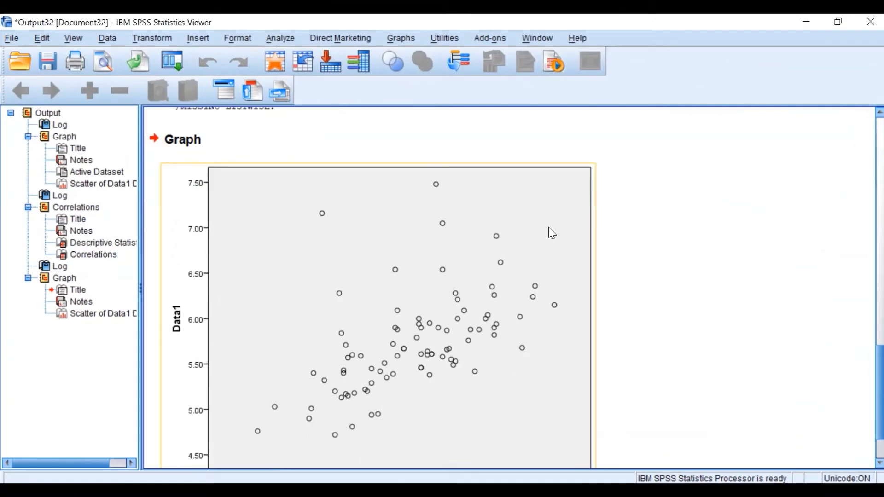
scroll(545, 339, "down", 3)
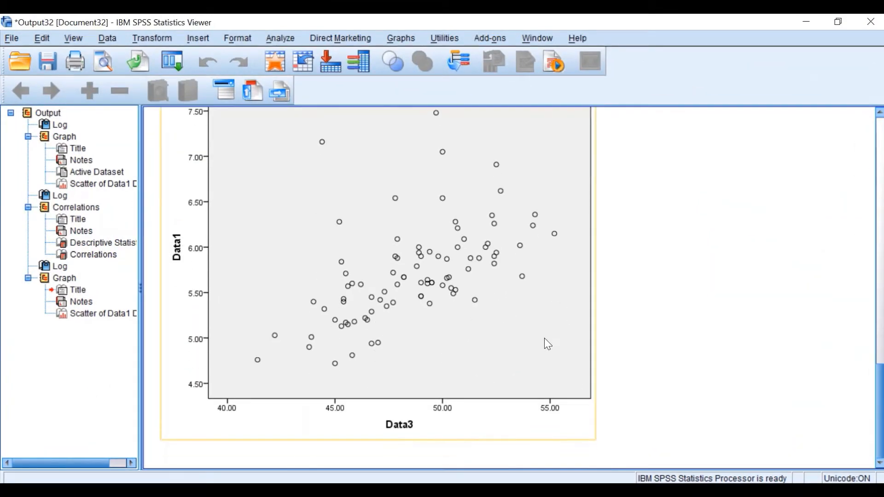
scroll(546, 342, "up", 3)
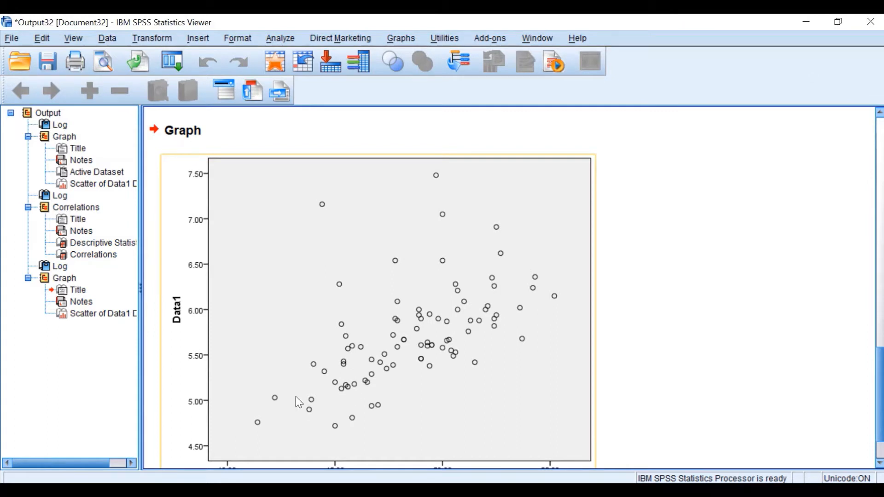
scroll(251, 327, "down", 3)
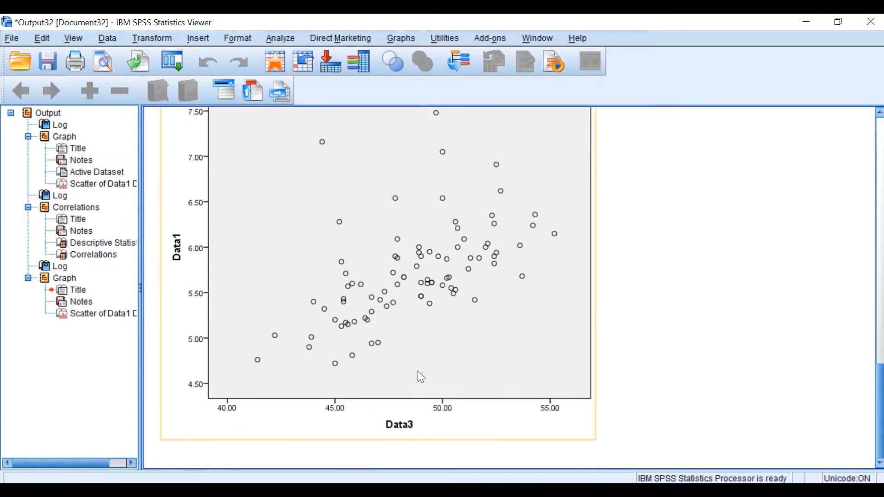
scroll(421, 377, "up", 3)
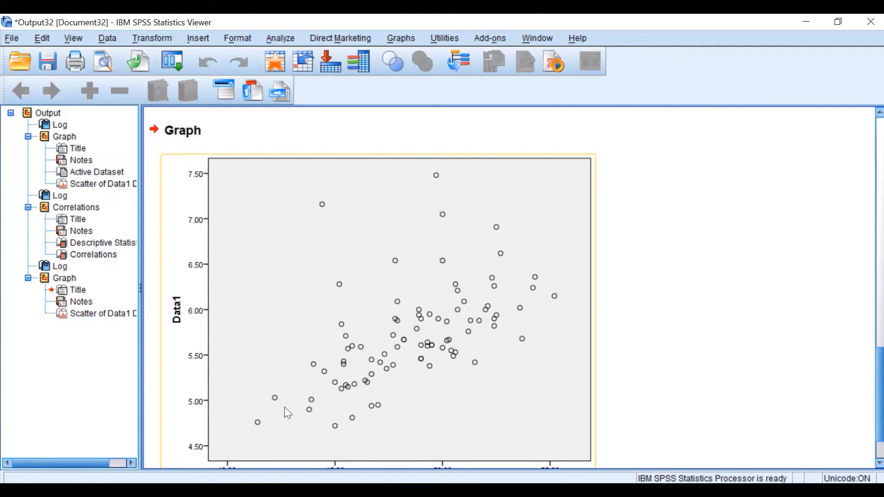
scroll(346, 410, "down", 3)
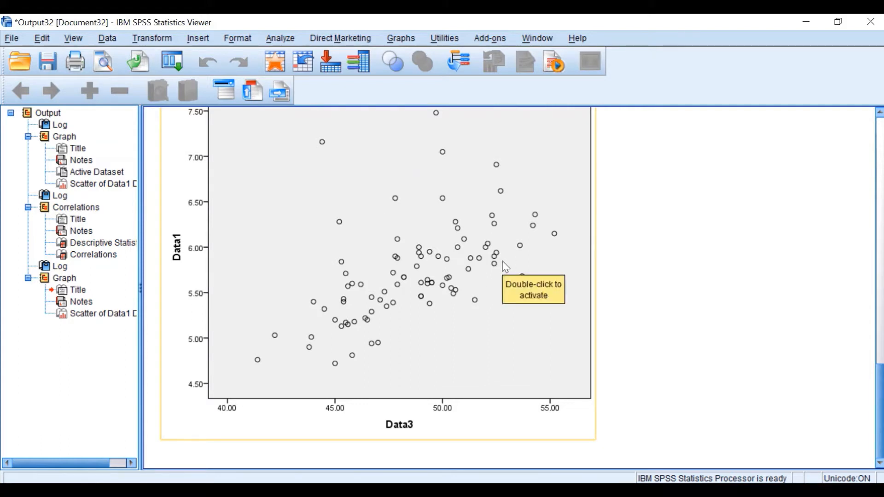
scroll(423, 283, "up", 3)
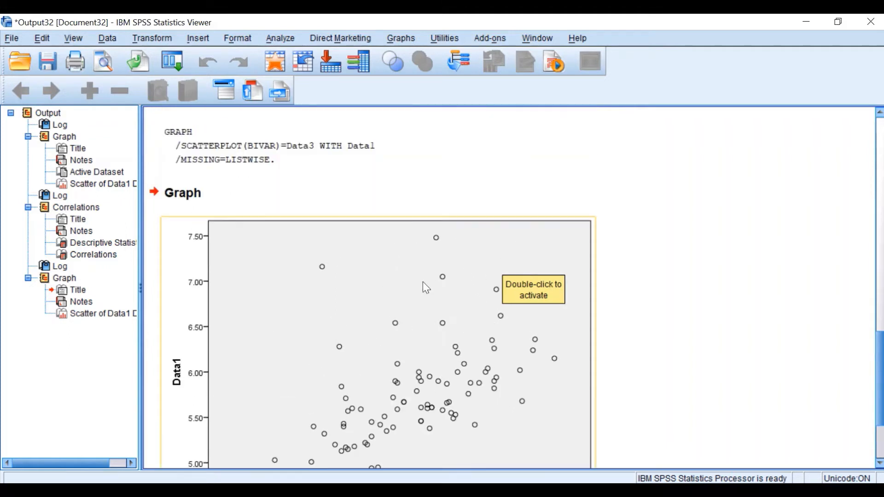
Reset the bivariate correlation settings and run a two-tailed Pearson correlation of Data1 and Data3 with significant correlations flagged.
left_click(172, 61)
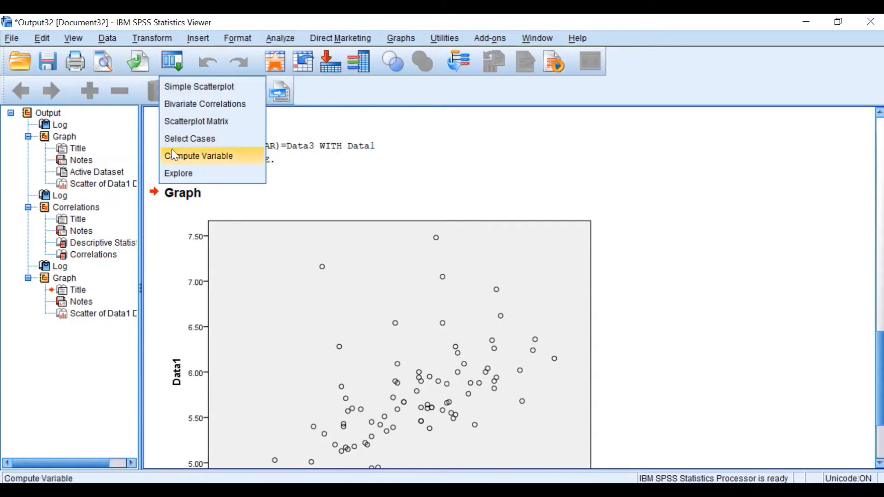
left_click(197, 105)
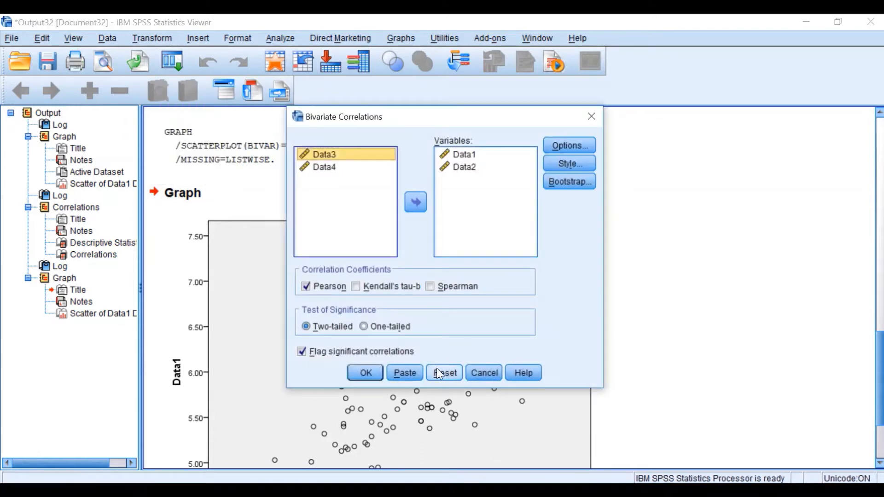
left_click(440, 373)
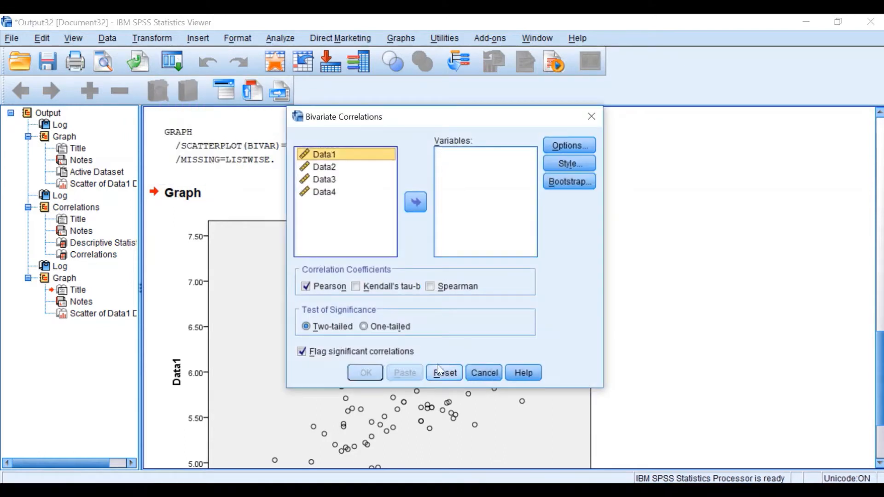
left_click(416, 202)
left_click(316, 168)
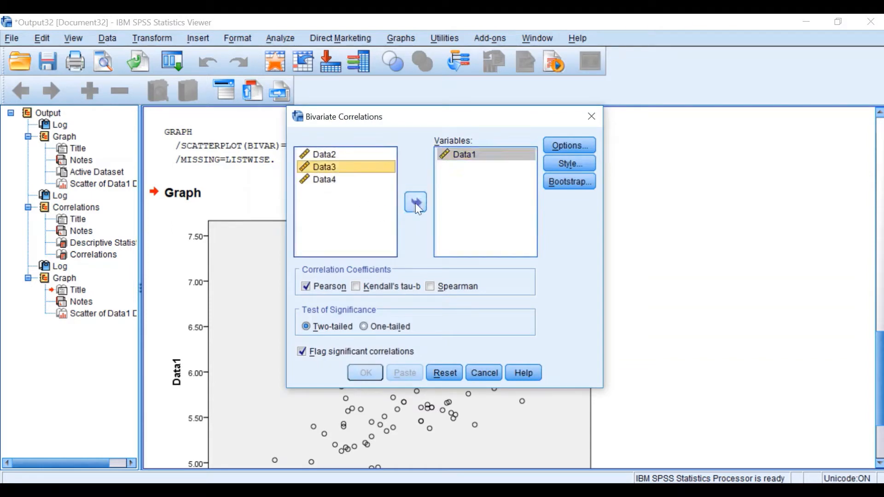
left_click(416, 203)
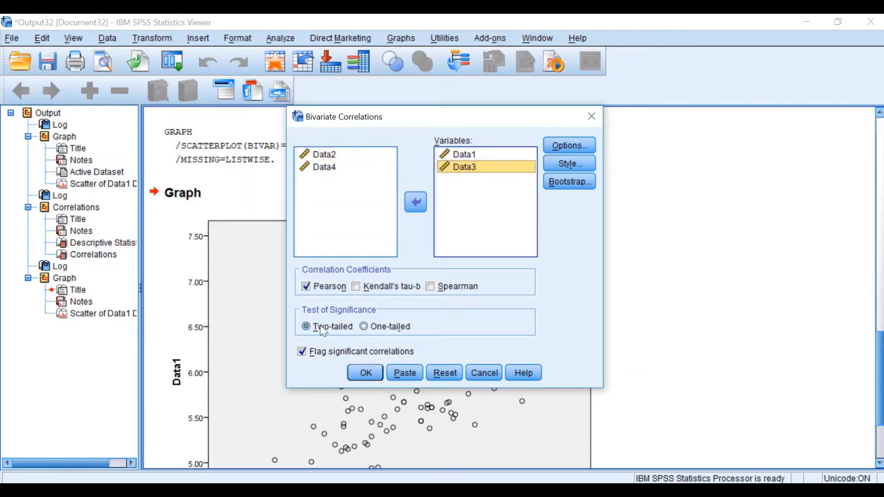
left_click(370, 362)
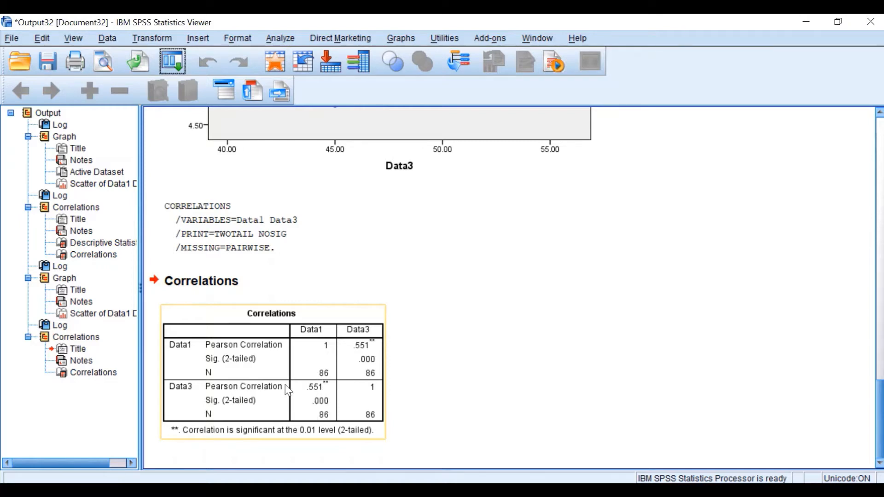
Examine the Pearson coefficient, significance and sample size in the Data1 and Data3 correlations table, comparing them with the scatterplot.
left_click(461, 384)
left_click(286, 391)
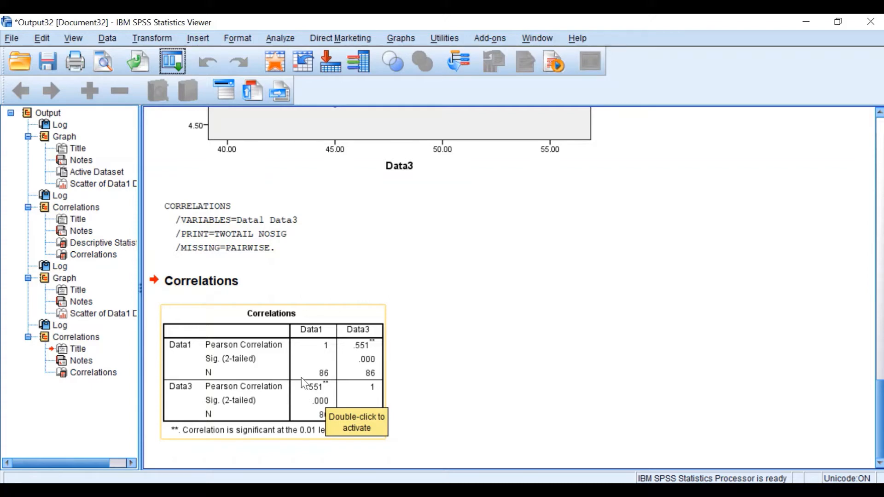
left_click(430, 408)
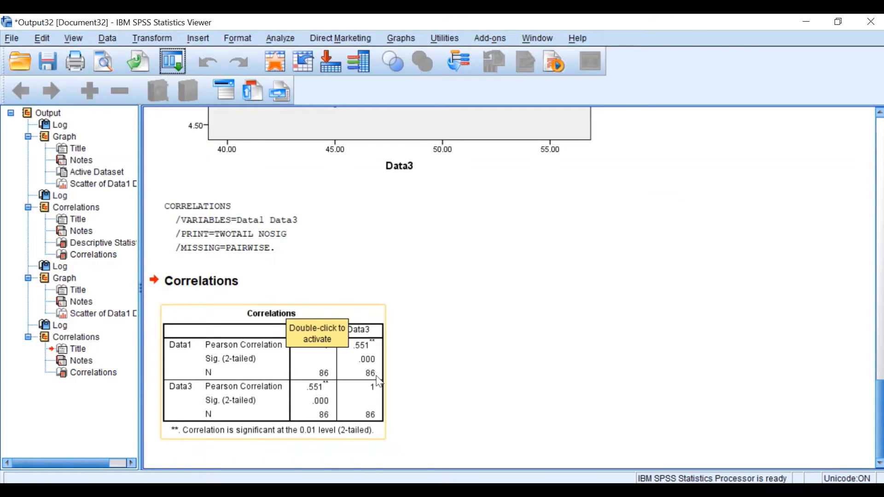
scroll(378, 380, "up", 5)
scroll(379, 225, "down", 5)
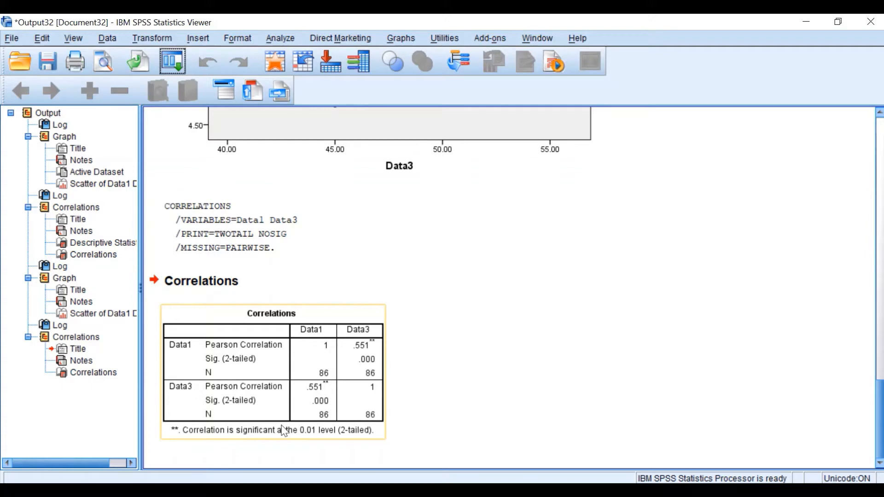
Return to the data editor and create a simple scatterplot of Data1 on the Y axis, replacing Data3 with Data4 on the X axis.
left_click(797, 21)
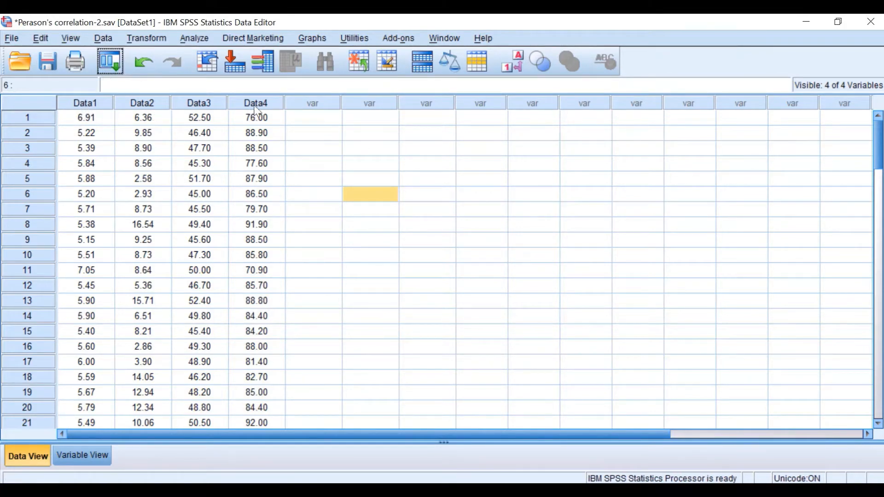
left_click(109, 53)
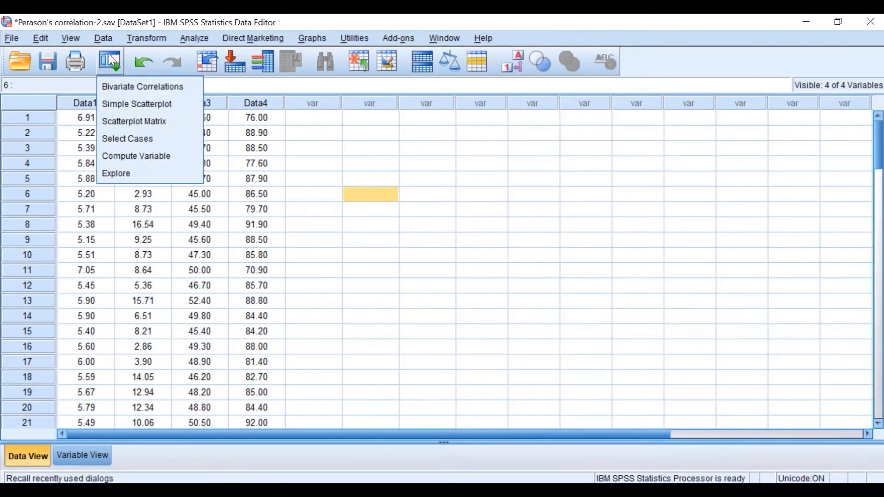
left_click(132, 104)
left_click(457, 126)
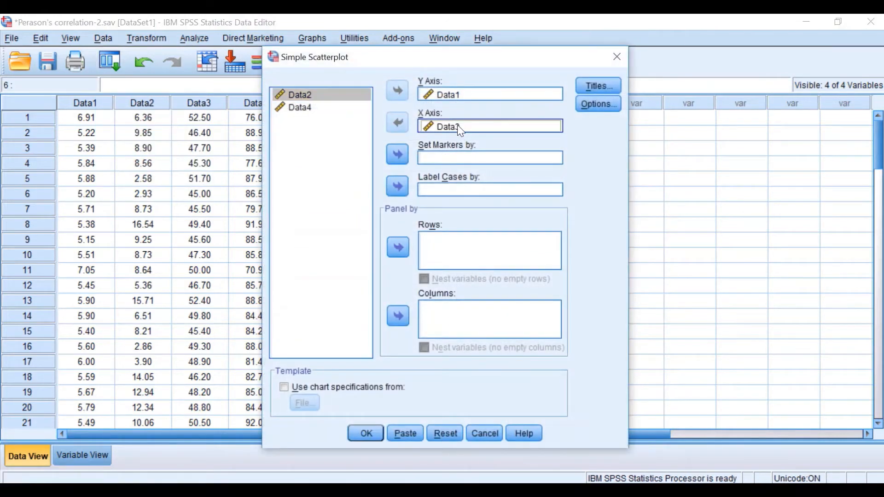
left_click(393, 128)
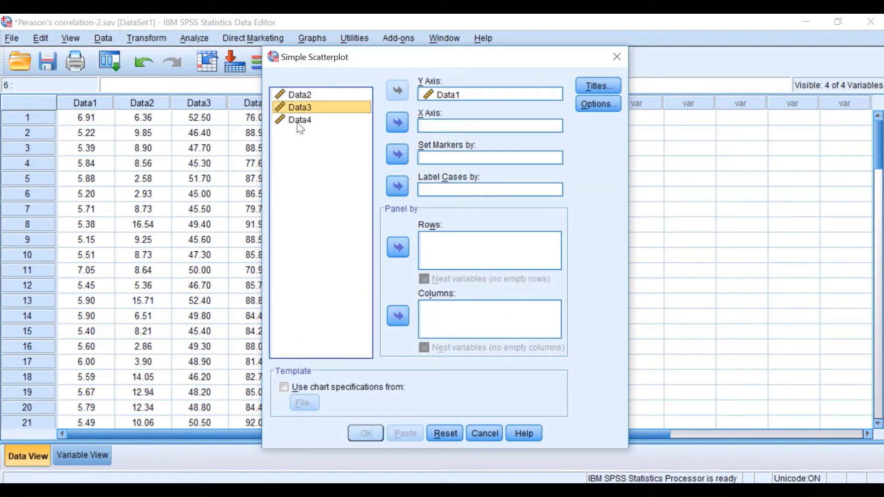
left_click(345, 121)
left_click(395, 123)
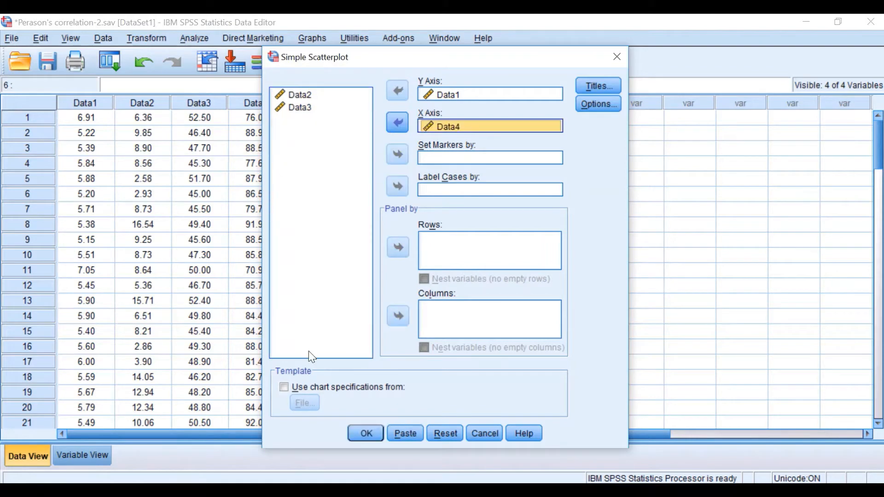
left_click(366, 433)
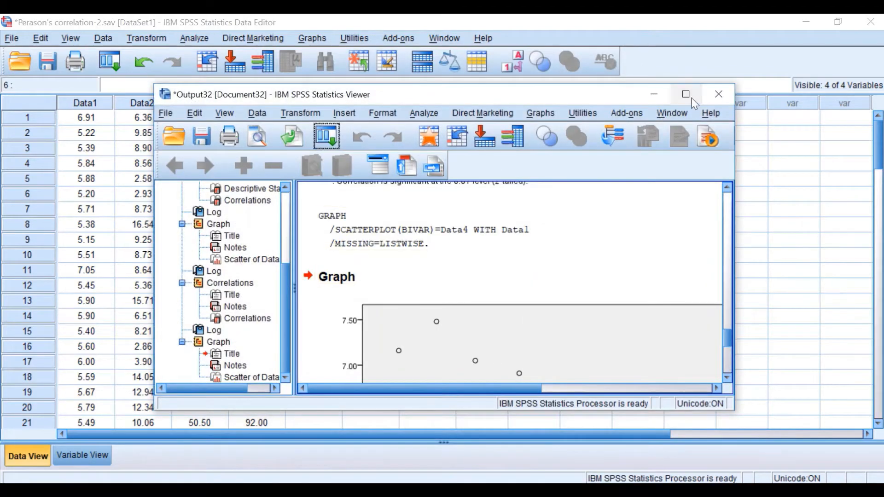
Maximize the output viewer and examine the direction and spread of points in the Data1 versus Data4 scatterplot.
left_click(691, 98)
scroll(463, 380, "down", 3)
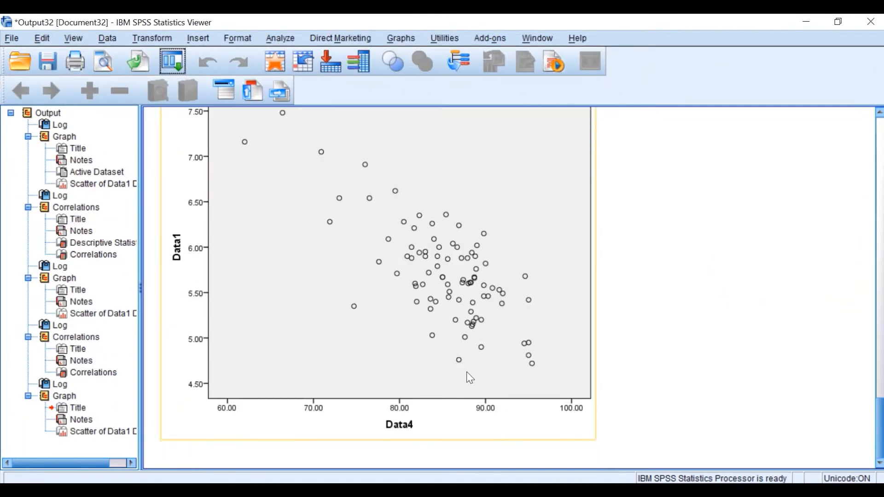
scroll(467, 372, "up", 3)
scroll(471, 382, "down", 3)
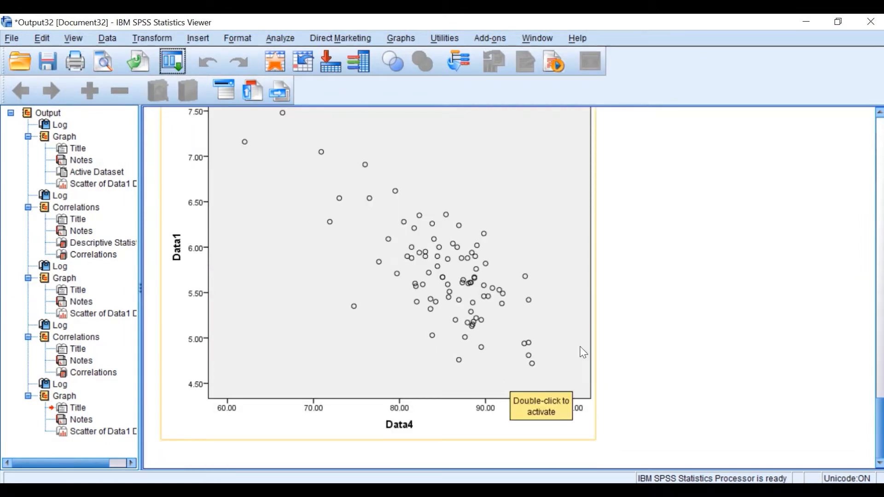
scroll(583, 353, "up", 3)
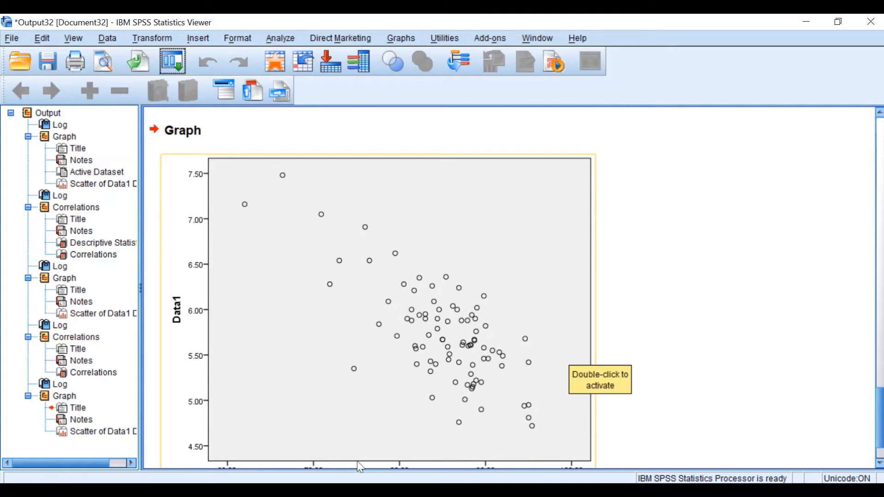
scroll(224, 461, "down", 3)
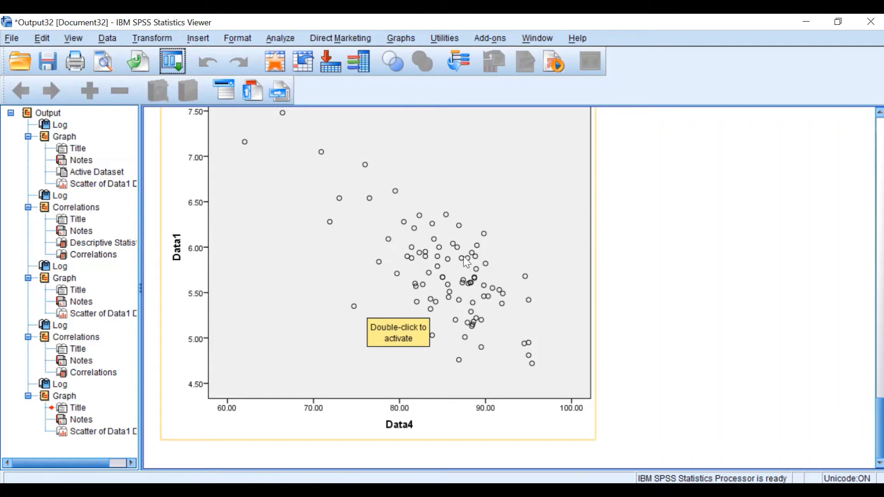
Reset the bivariate correlation settings and run a two-tailed Pearson correlation of Data1 and Data4 with significant correlations flagged.
left_click(280, 38)
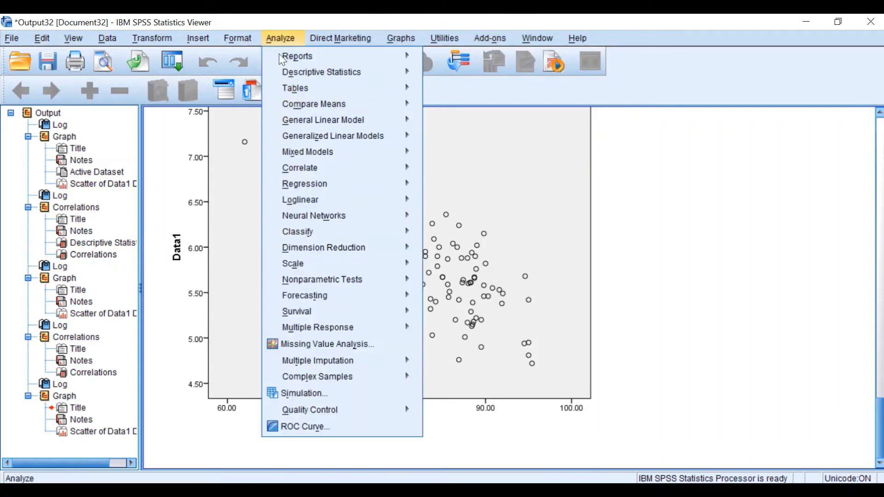
mouse_move(301, 169)
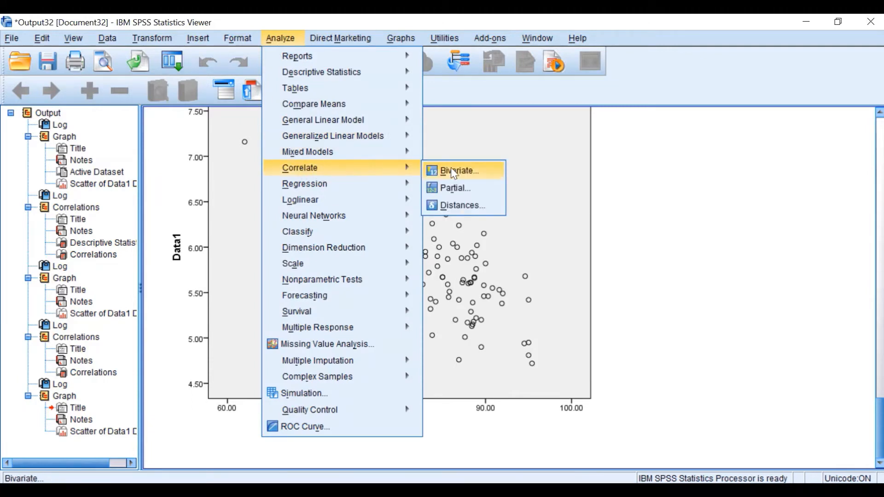
left_click(470, 170)
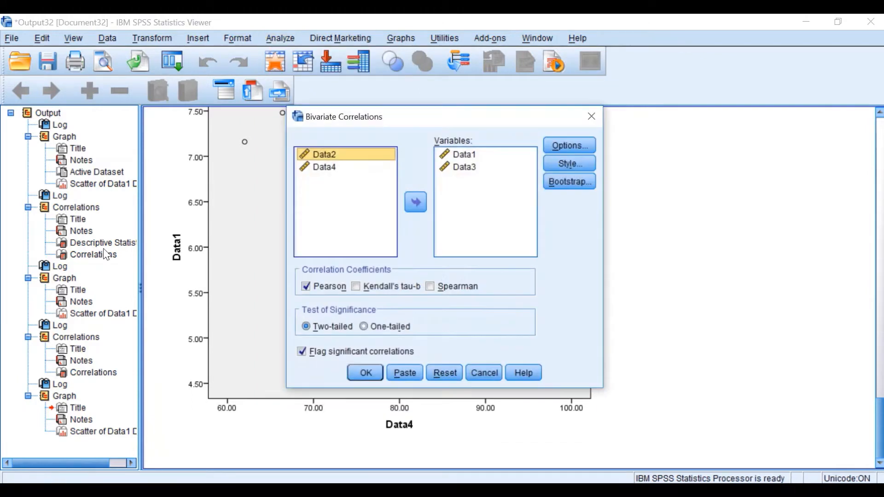
left_click(442, 371)
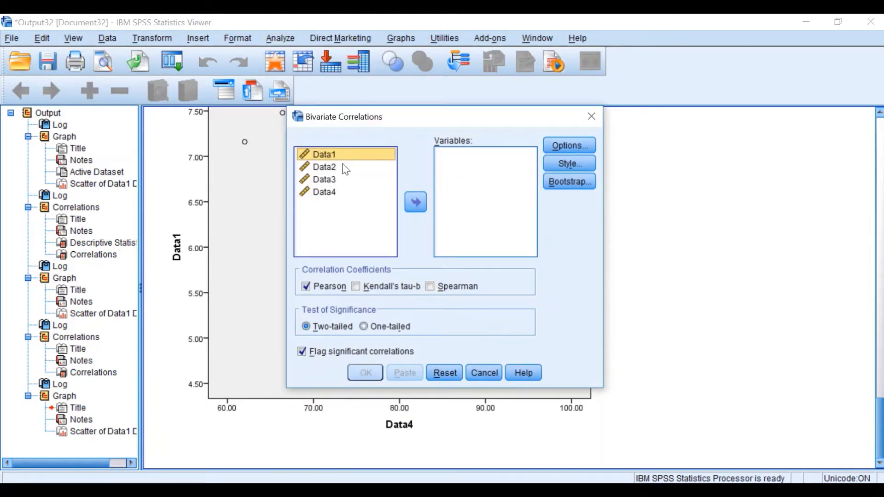
left_click(414, 203)
left_click(327, 180)
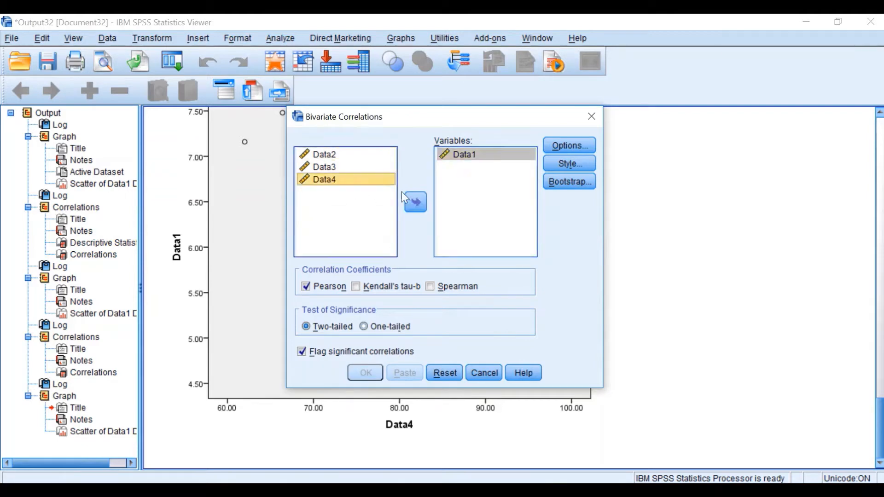
left_click(416, 203)
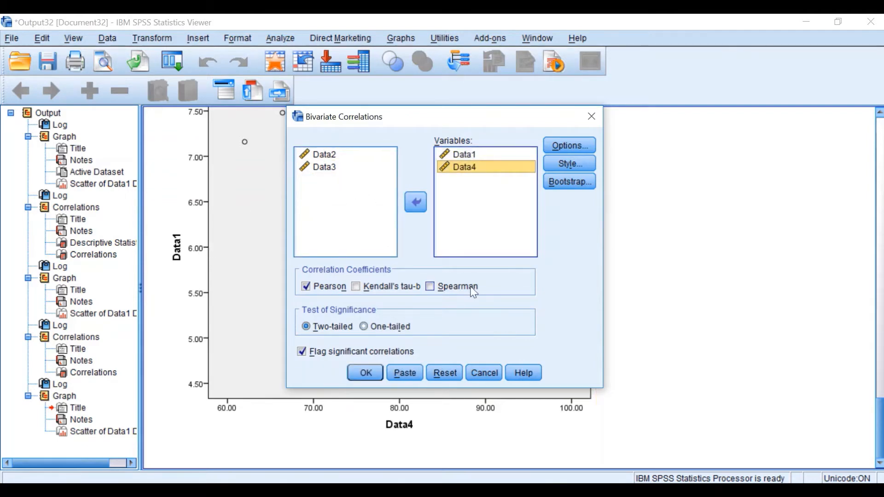
left_click(364, 372)
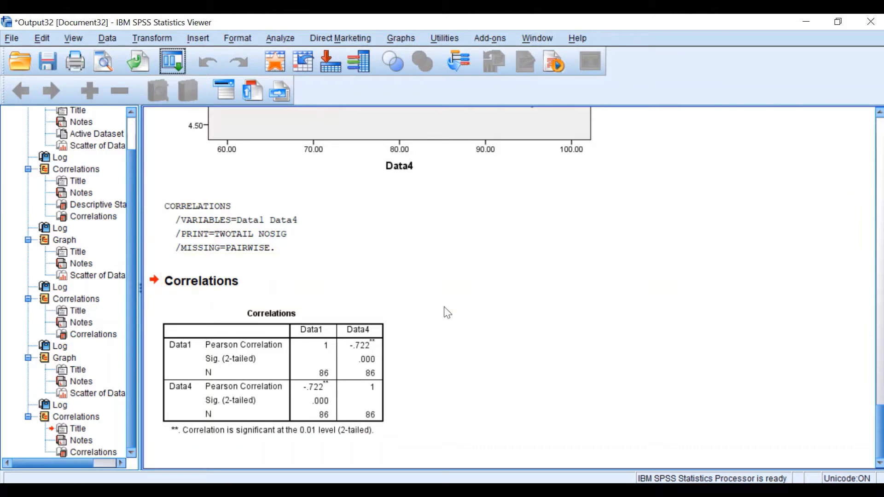
Examine the Pearson coefficient, significance and sample size in the Data1 and Data4 correlations table, comparing them with the scatterplot.
scroll(467, 289, "up", 4)
scroll(465, 257, "down", 4)
scroll(460, 254, "up", 5)
scroll(463, 257, "down", 5)
left_click(338, 313)
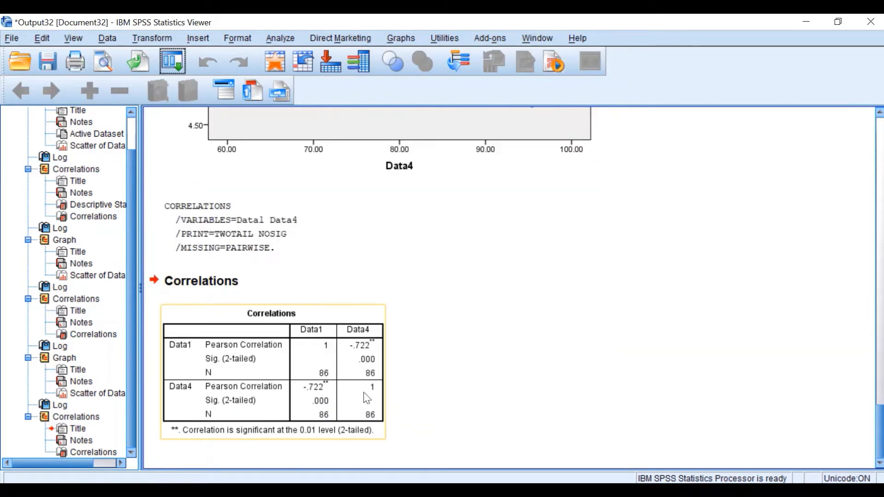
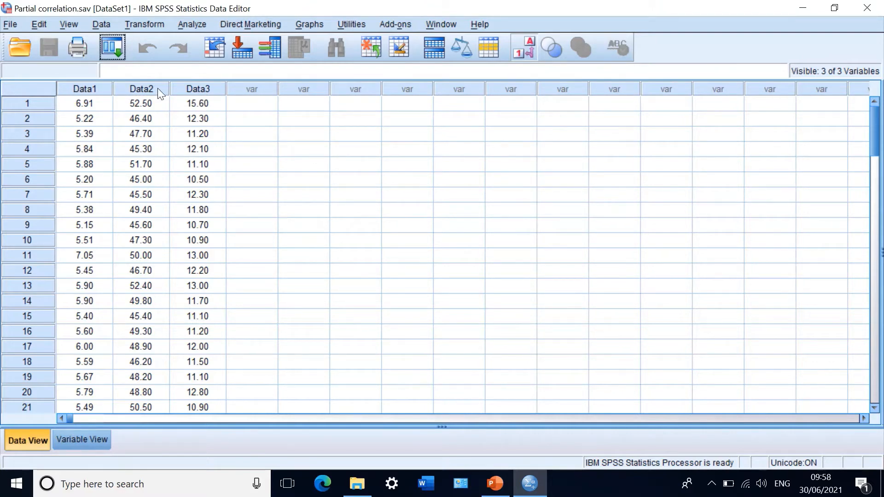
Set up a two-tailed partial correlation from cleared settings, with Data1 and Data2 as variables and Data3 as the control variable.
left_click(189, 26)
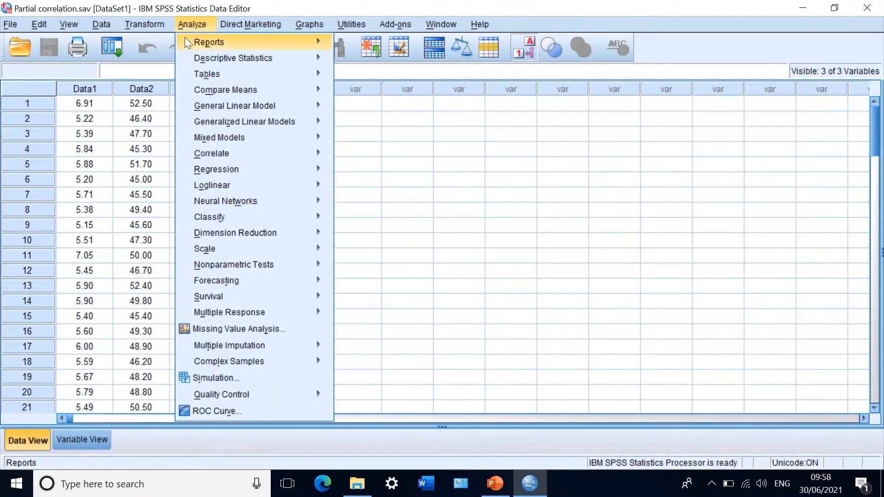
mouse_move(205, 149)
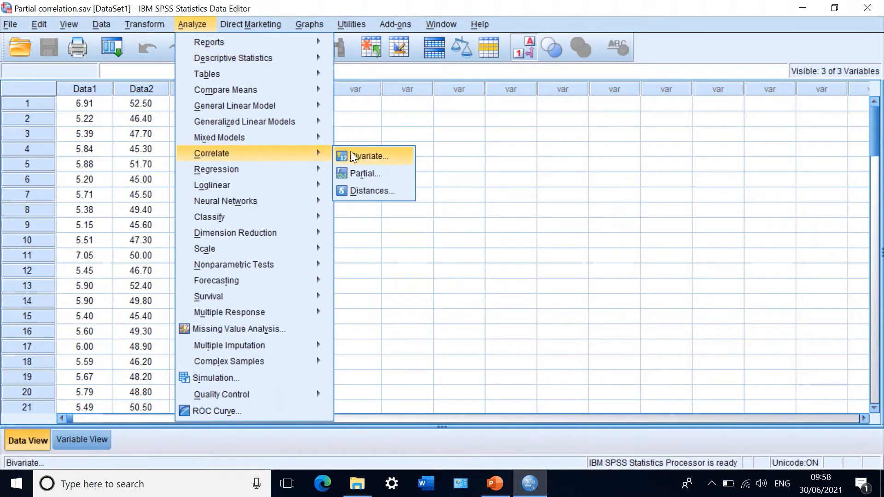
left_click(350, 176)
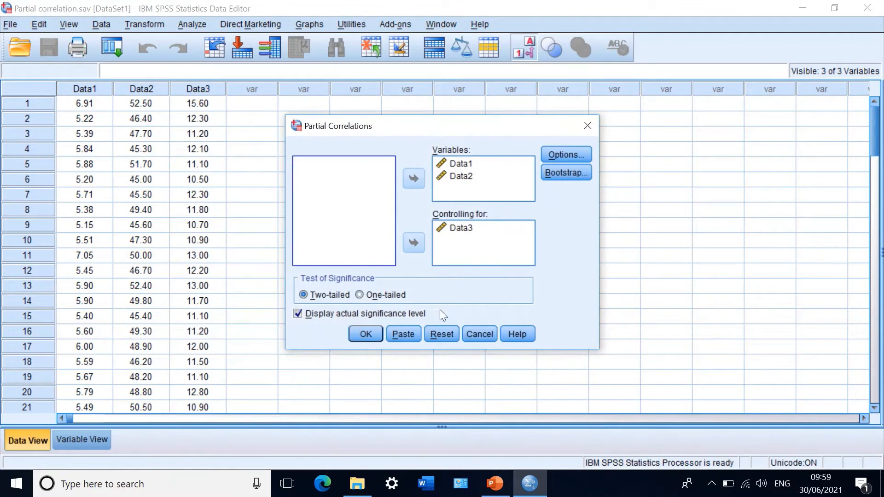
left_click(442, 331)
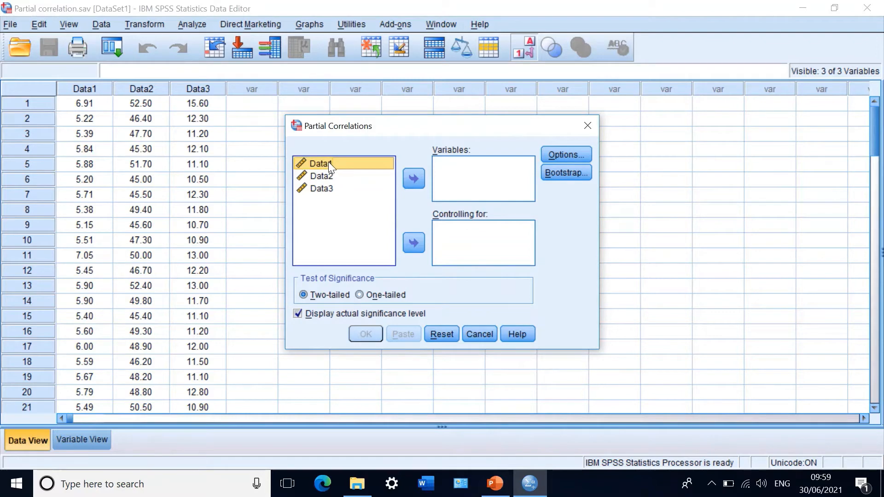
left_click_drag(333, 161, 468, 166)
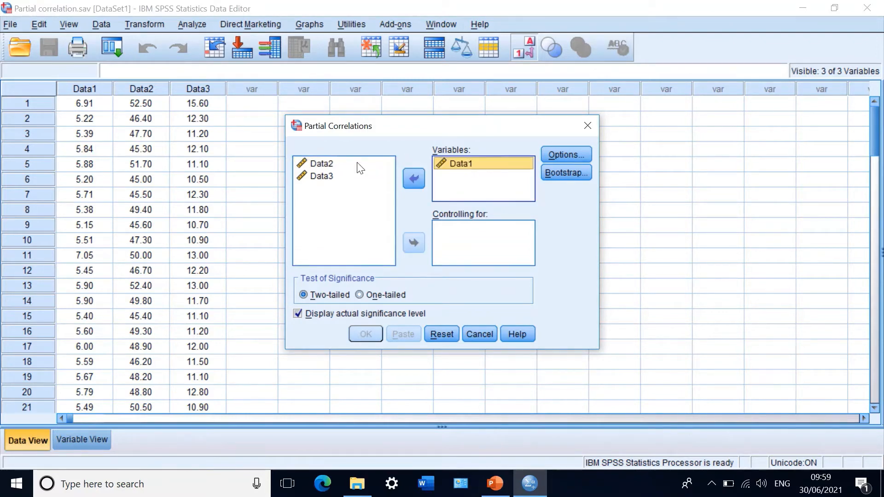
left_click_drag(318, 165, 462, 178)
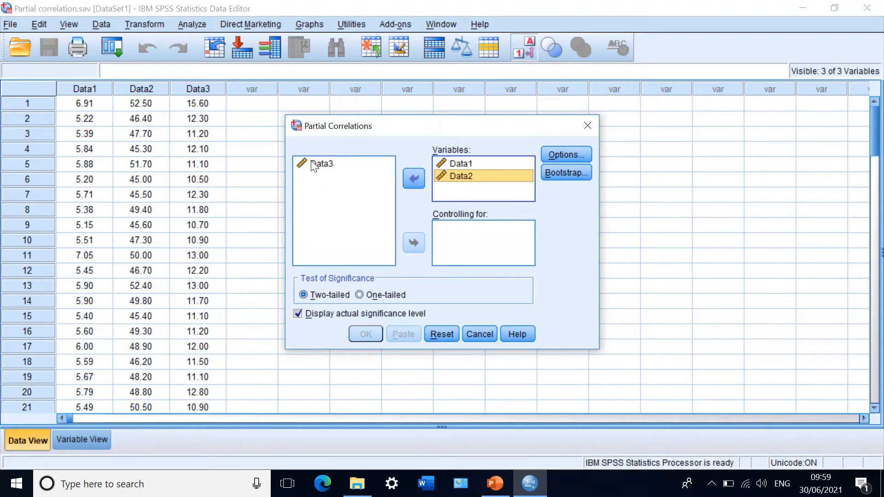
left_click_drag(323, 167, 470, 237)
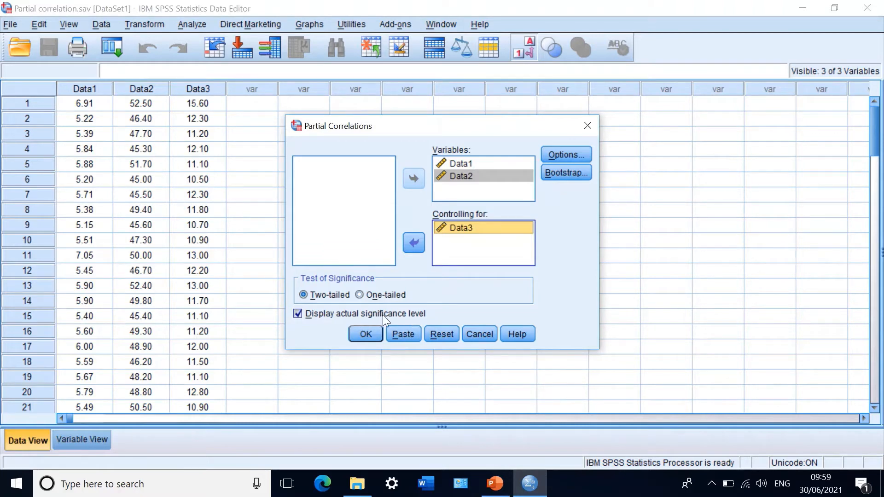
Include zero-order correlations in the partial correlation options, exclude missing cases listwise, and run the analysis.
left_click(561, 152)
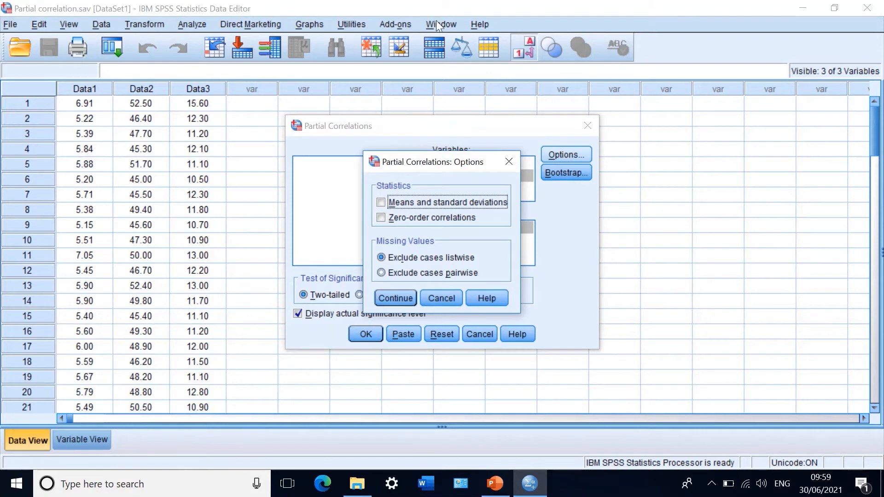
left_click(383, 217)
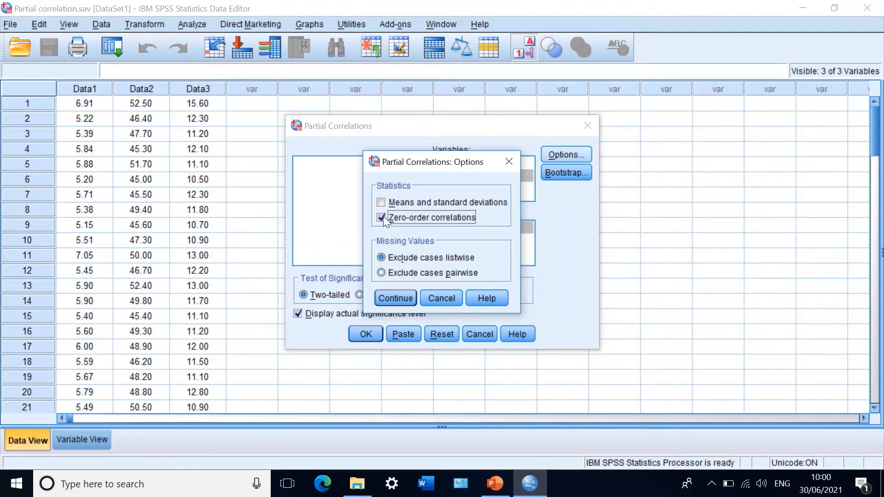
left_click(393, 298)
left_click(368, 333)
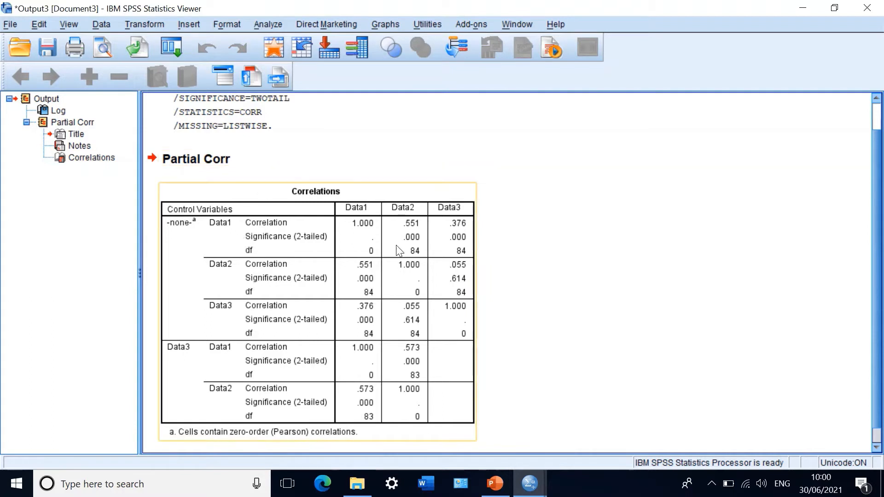
left_click(490, 237)
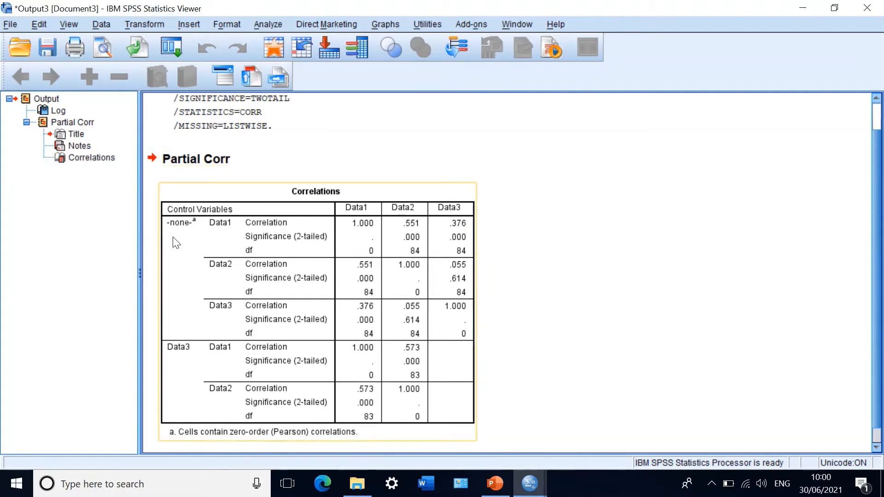
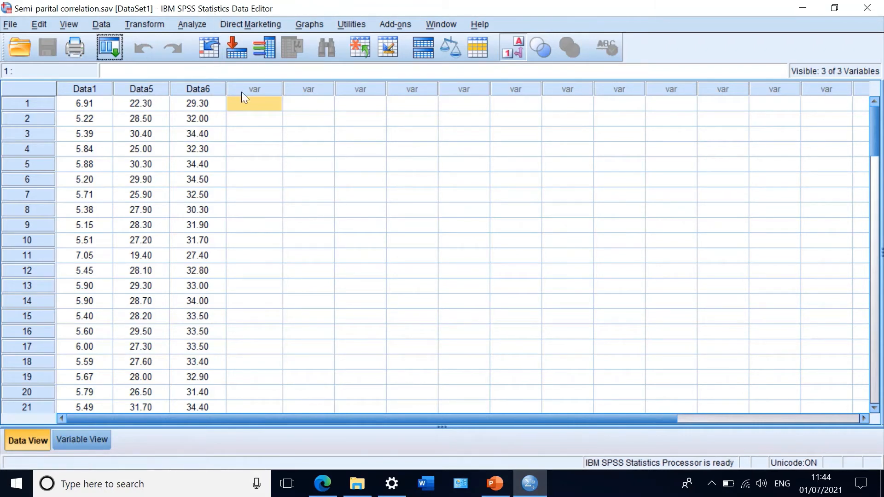
Set up a linear regression with Data1 as the dependent variable and Data5 and Data6 as independents, using the Enter method.
left_click(192, 24)
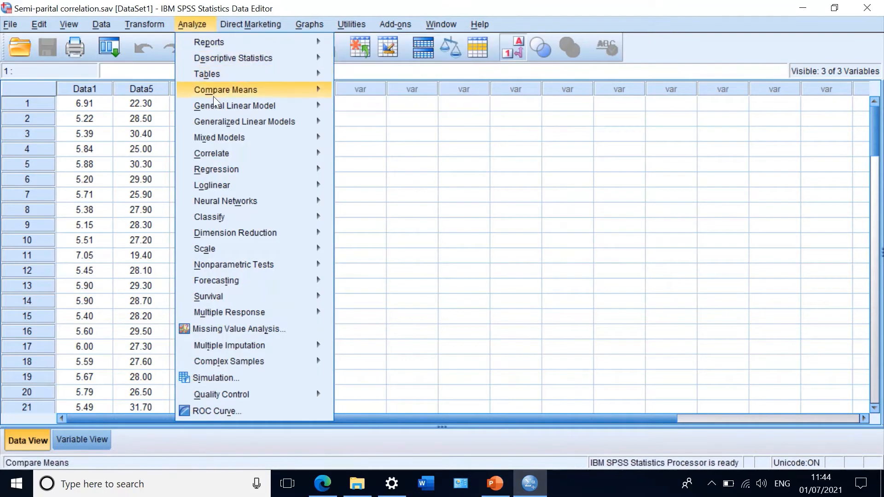
mouse_move(247, 152)
mouse_move(244, 167)
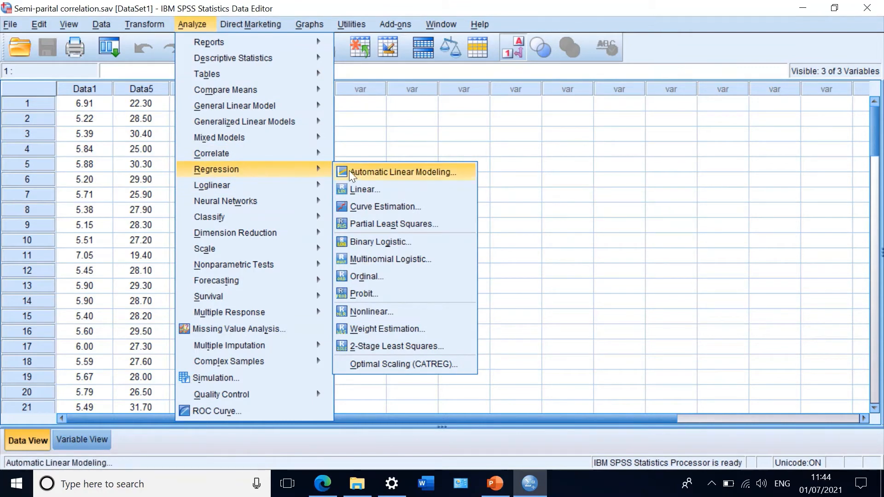
left_click(366, 191)
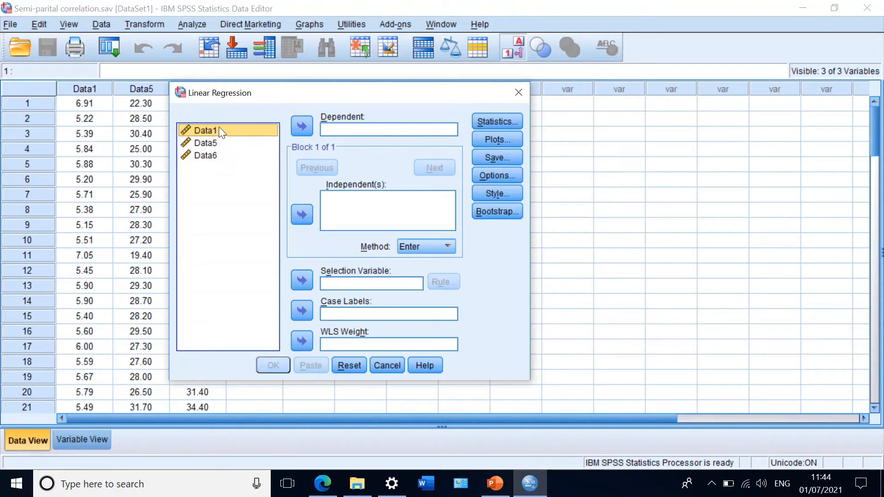
left_click_drag(219, 126, 363, 129)
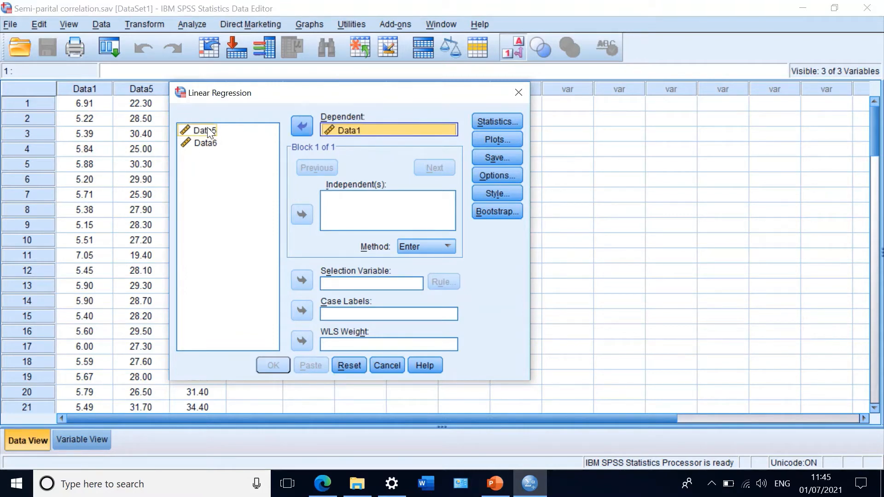
left_click_drag(207, 129, 341, 197)
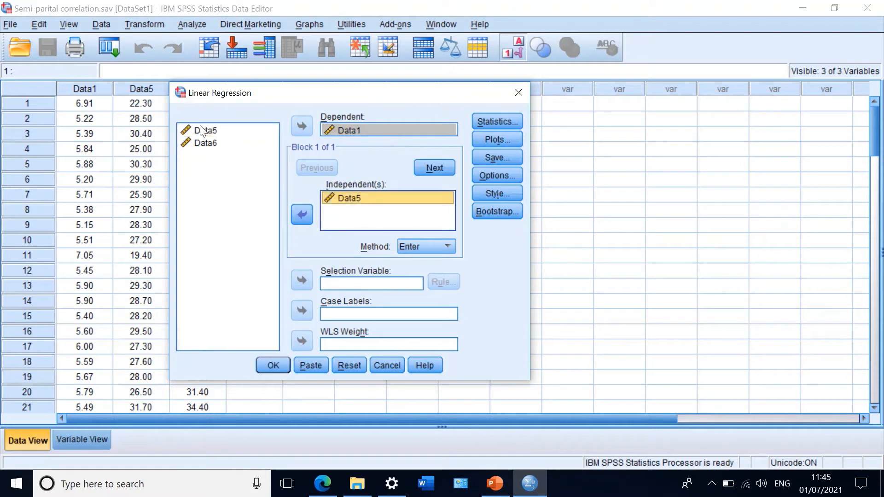
left_click_drag(203, 144, 348, 216)
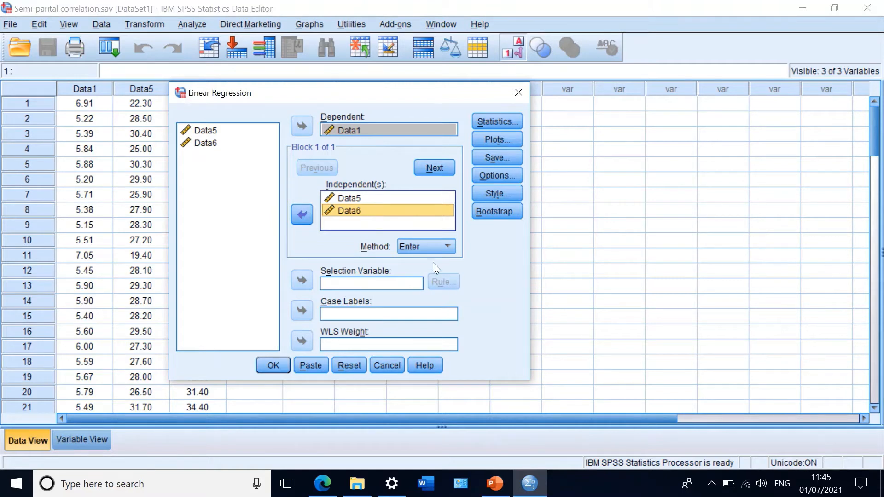
Add part and partial correlations to the regression statistics, alongside estimates and model fit.
left_click(489, 119)
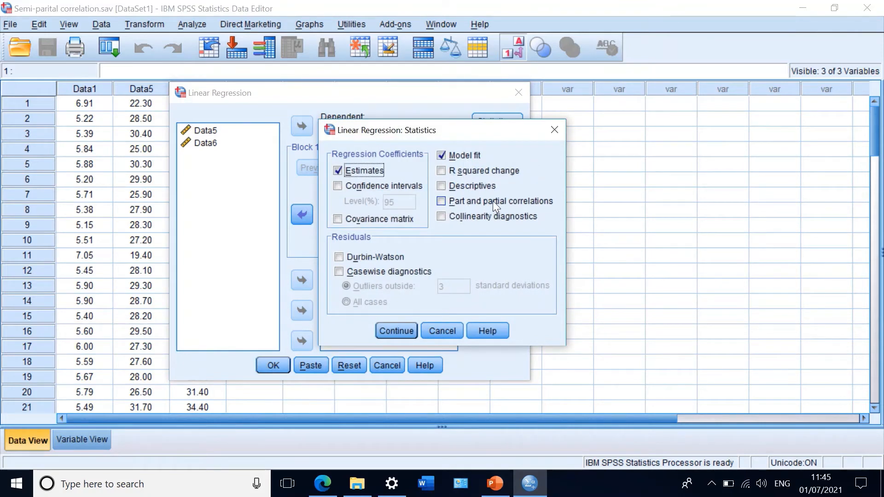
left_click(440, 202)
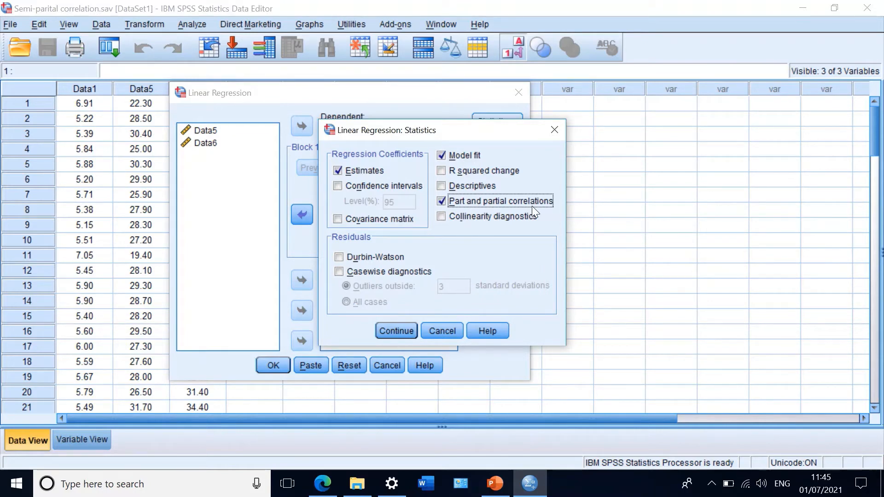
left_click(400, 331)
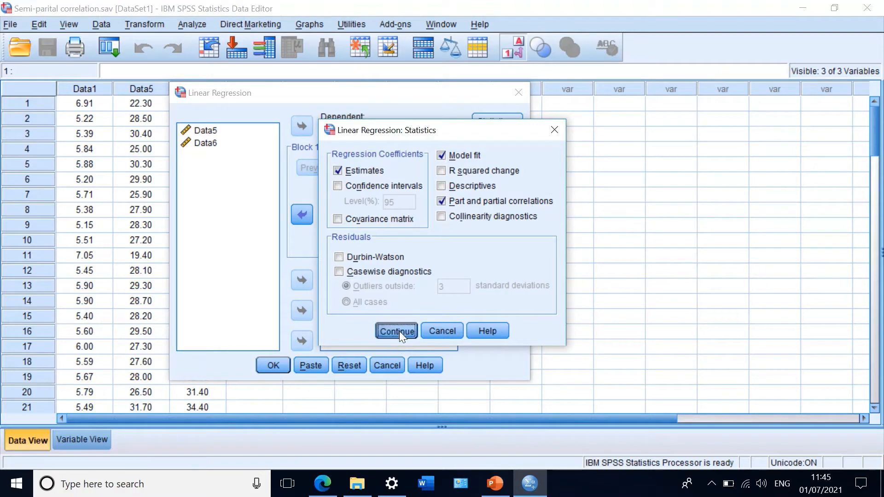
Review the regression plots and options, keep the constant and listwise exclusion of missing cases, and run the linear regression.
left_click(499, 140)
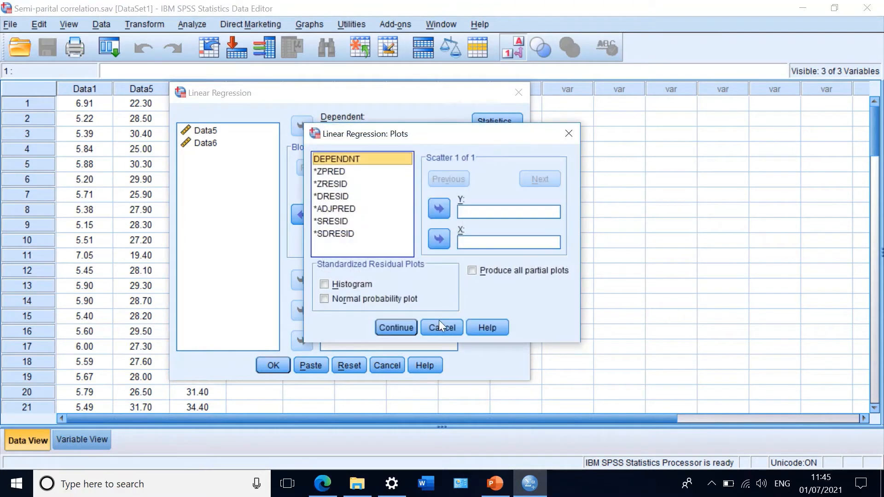
left_click(433, 328)
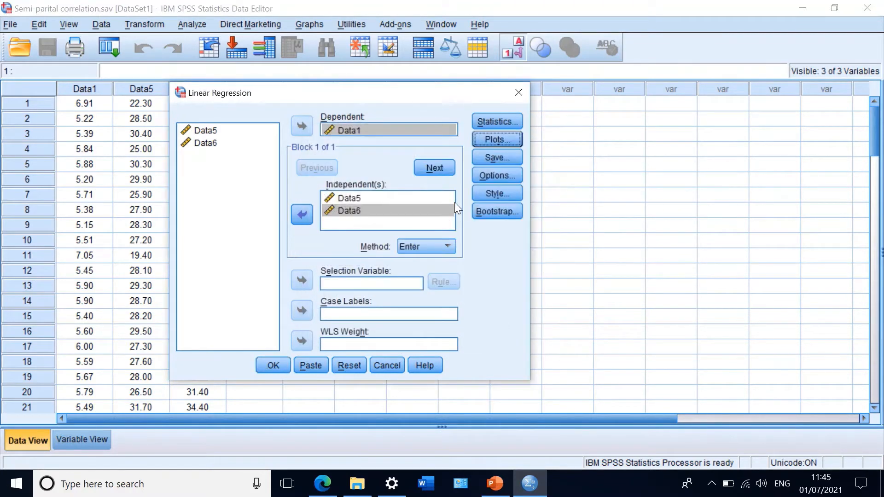
left_click(485, 176)
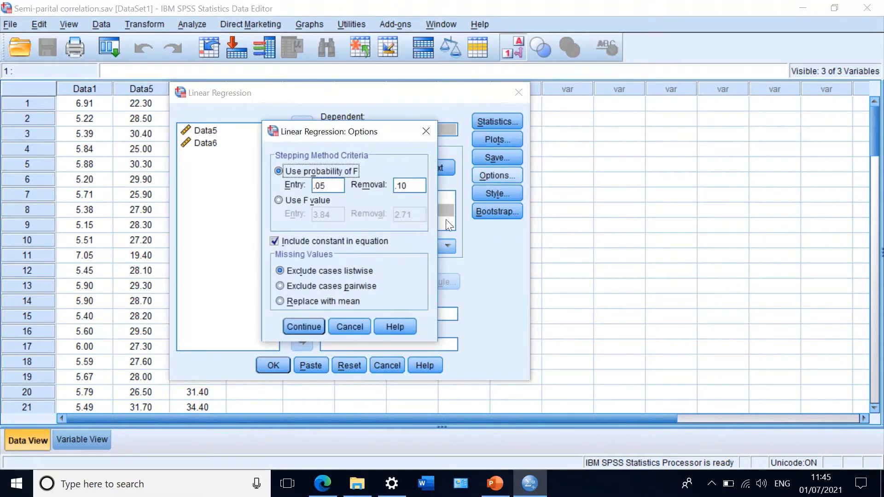
left_click(306, 325)
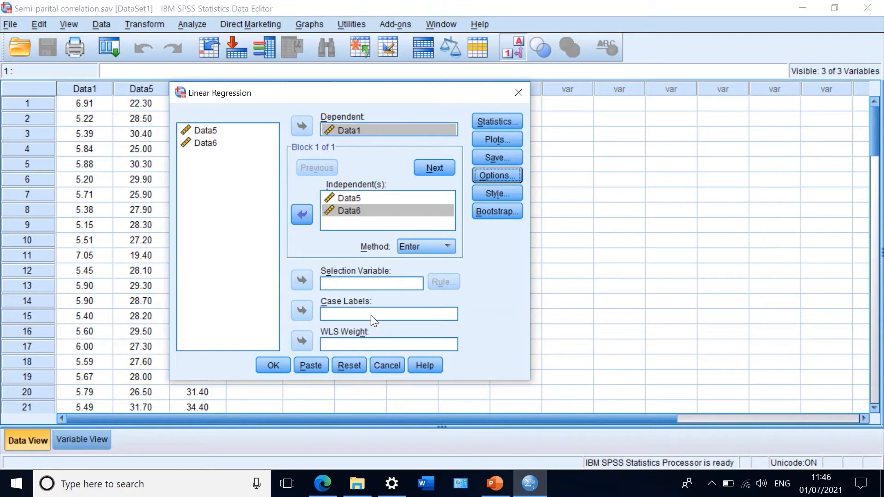
left_click(266, 365)
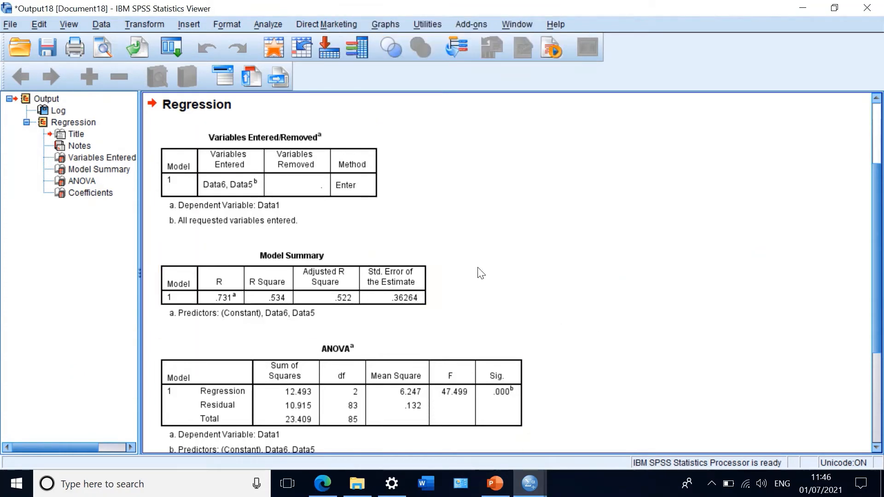
Examine the regression output down to the zero-order, partial and part correlations in the Coefficients table.
scroll(322, 164, "down", 5)
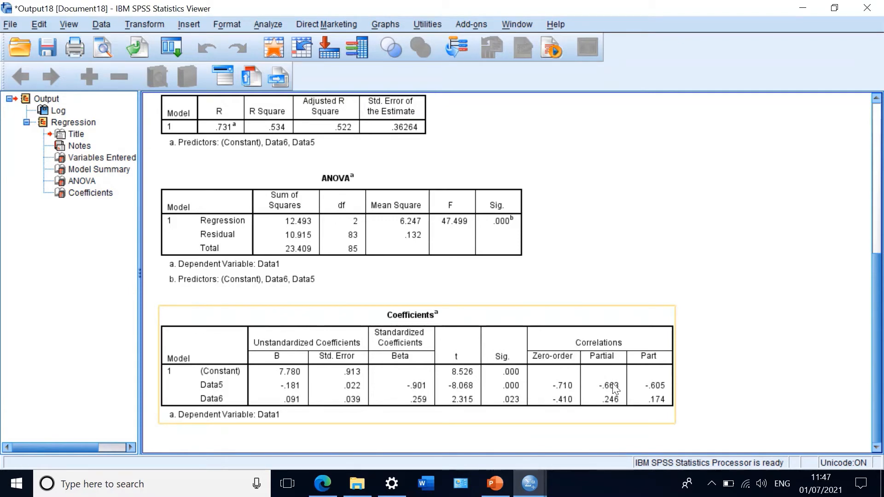
left_click(691, 410)
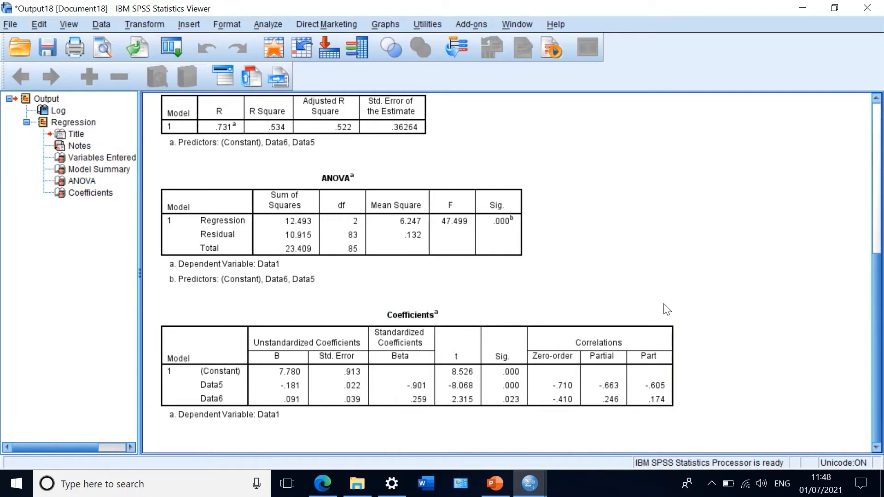
left_click(657, 354)
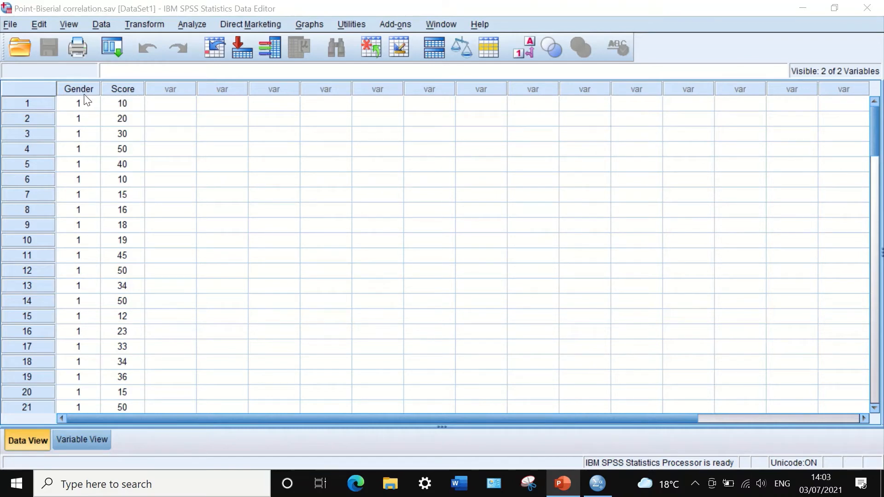
Review the Gender and Score data in the point-biserial dataset, including the variable definitions and Gender's value labels.
scroll(85, 98, "down", 15)
scroll(66, 184, "up", 15)
left_click(91, 440)
left_click(376, 86)
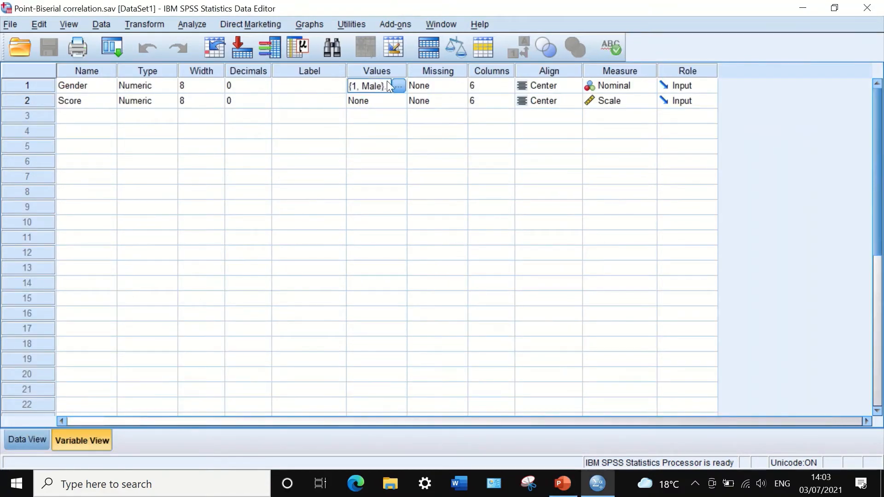
left_click(396, 85)
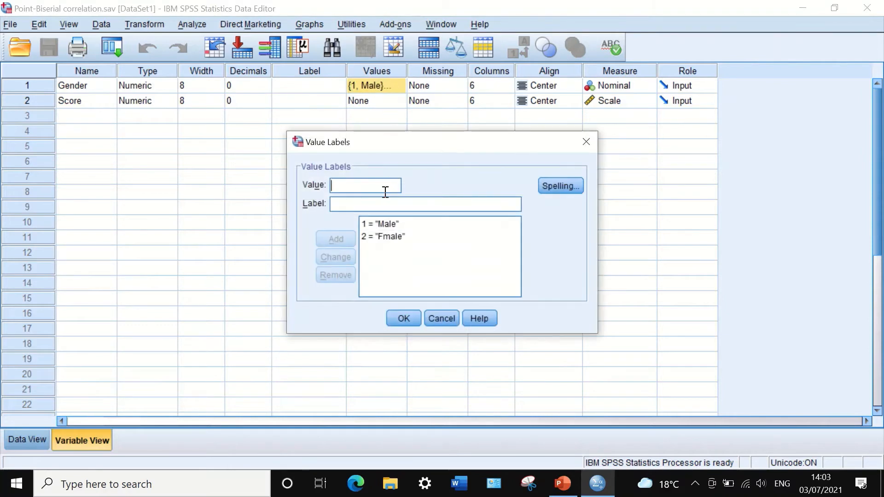
left_click(404, 319)
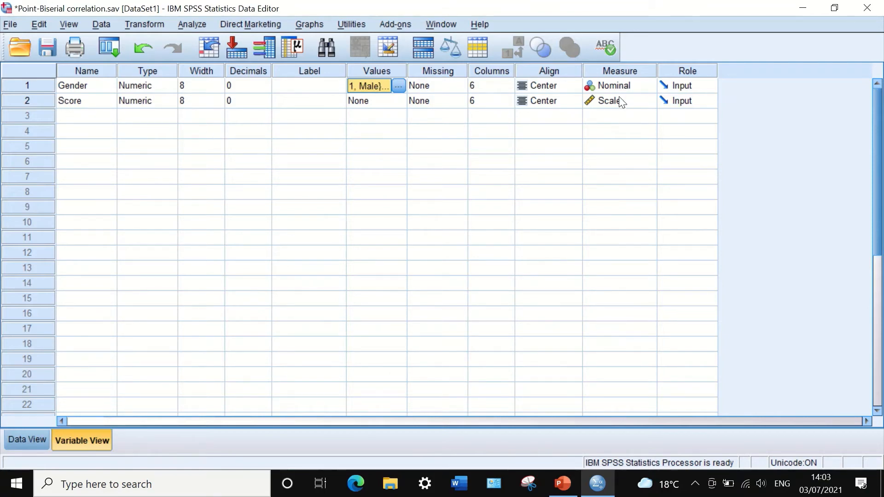
left_click(40, 437)
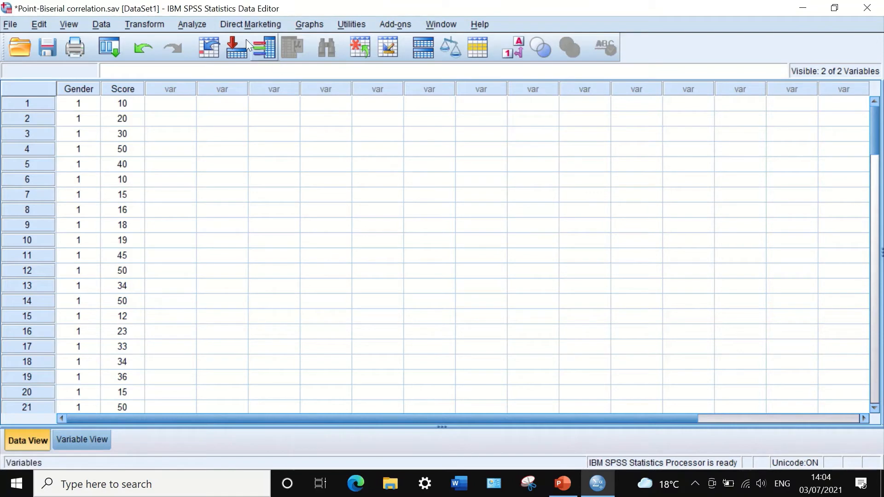
Set up a bivariate correlation with Gender and Score as the variables.
left_click(196, 23)
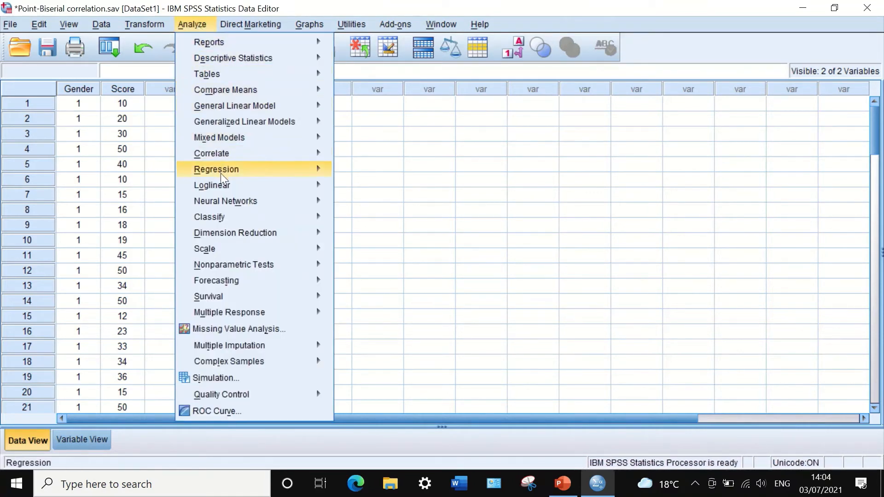
mouse_move(223, 205)
mouse_move(232, 157)
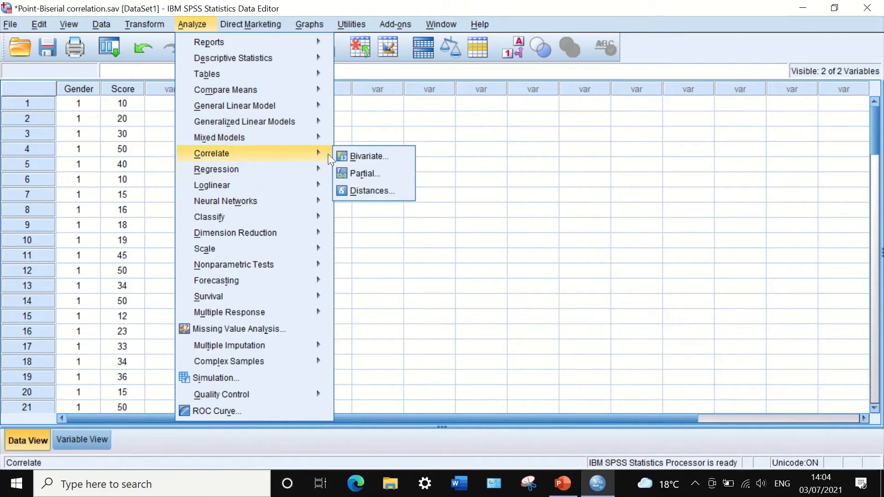
left_click(364, 158)
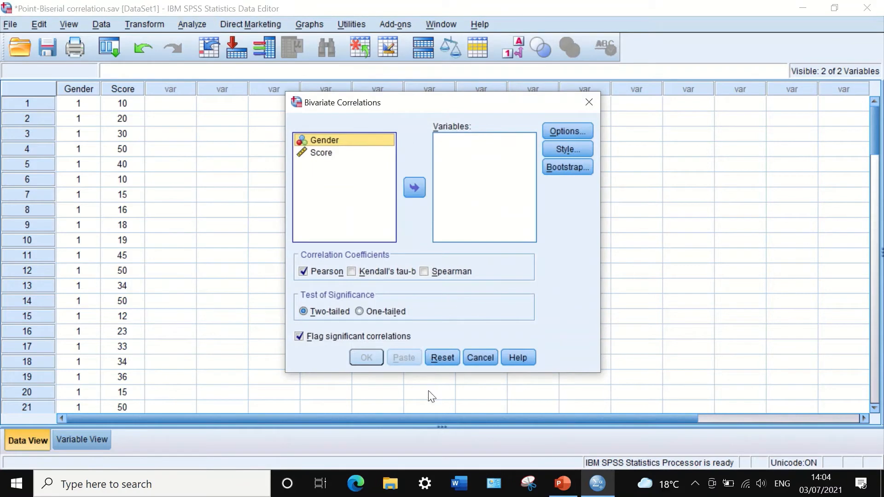
left_click_drag(421, 105, 378, 83)
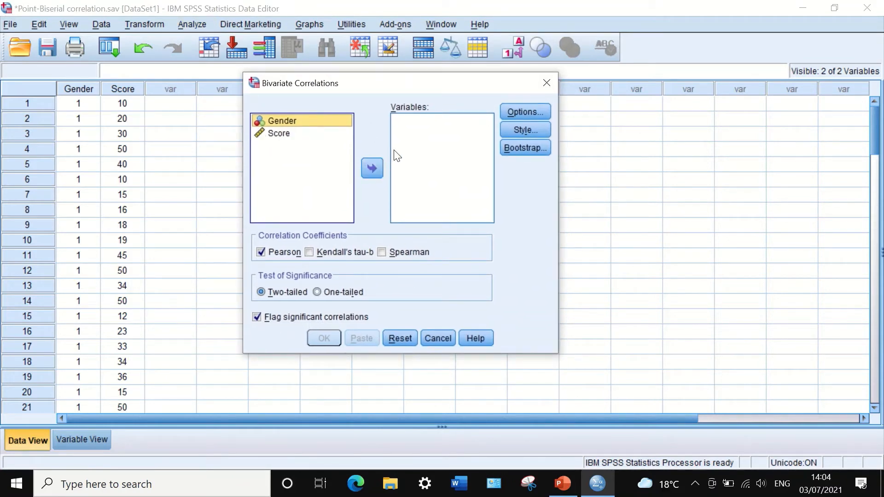
left_click_drag(287, 122, 442, 126)
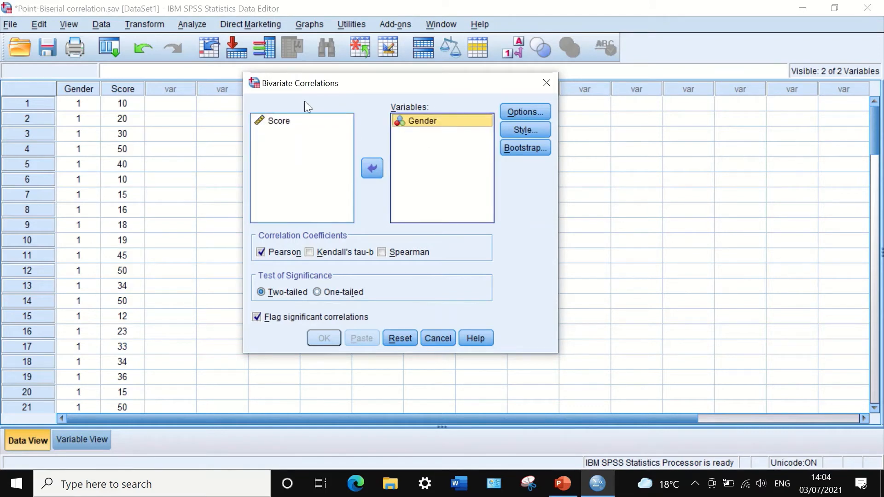
left_click_drag(278, 125, 435, 143)
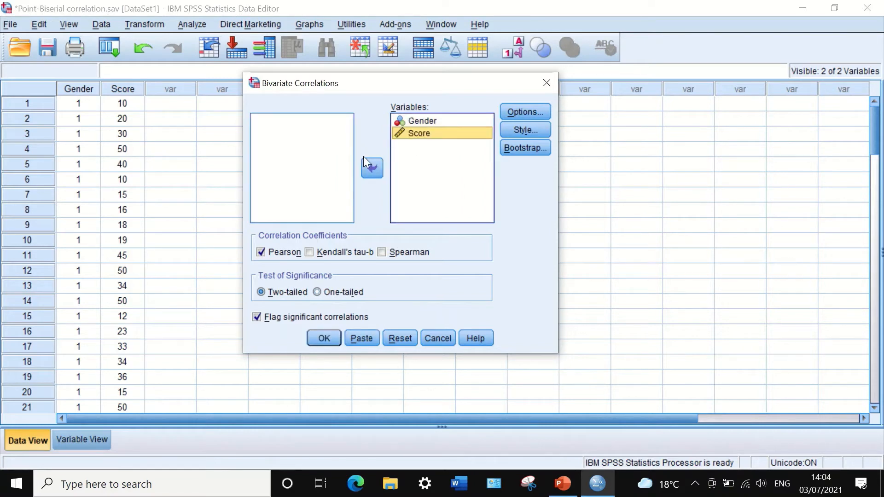
Include means and standard deviations in the correlation options and run the two-tailed Pearson correlation.
left_click(533, 114)
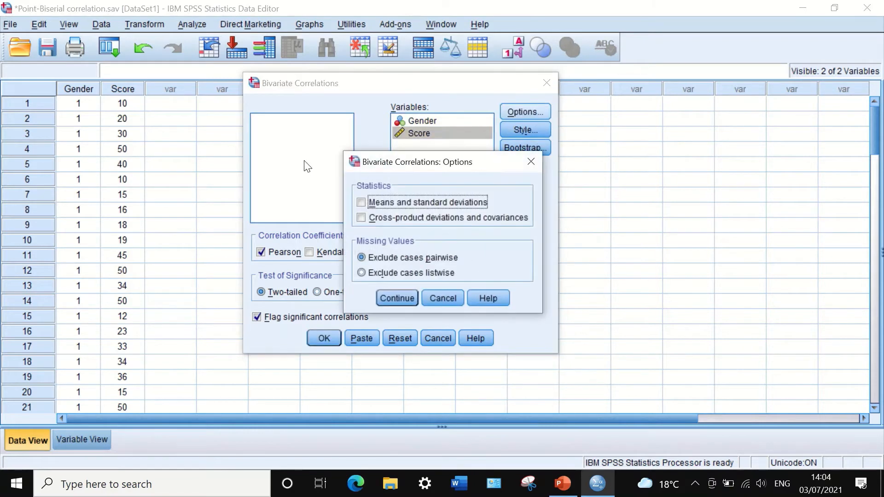
left_click(361, 202)
left_click(394, 300)
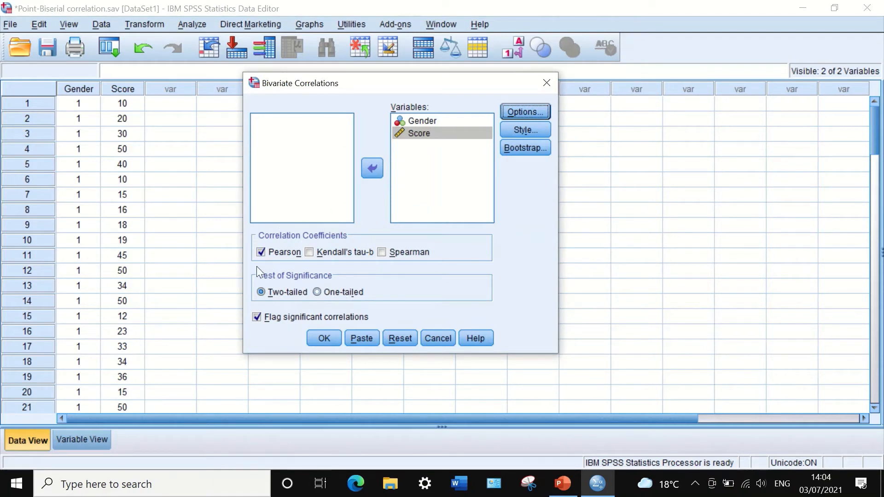
left_click(276, 251)
left_click(278, 249)
left_click(324, 336)
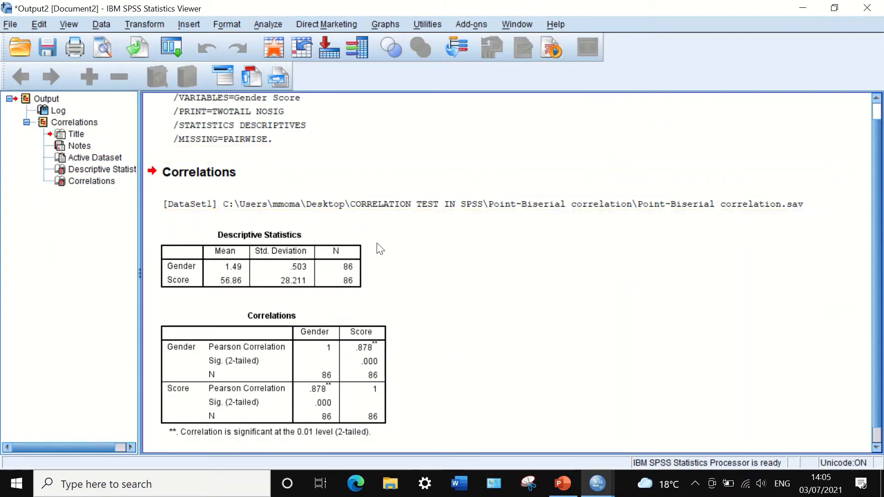
Examine the Descriptive Statistics and Correlations tables for Gender and Score.
left_click(271, 359)
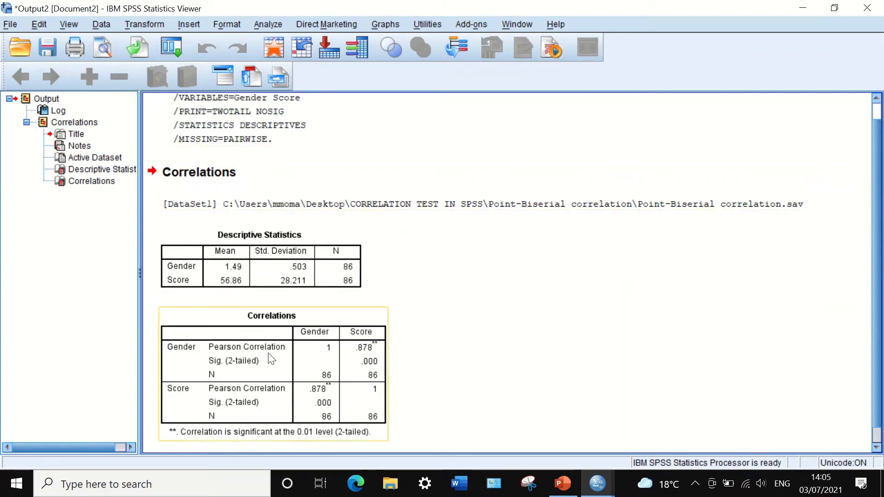
left_click(365, 180)
left_click(184, 254)
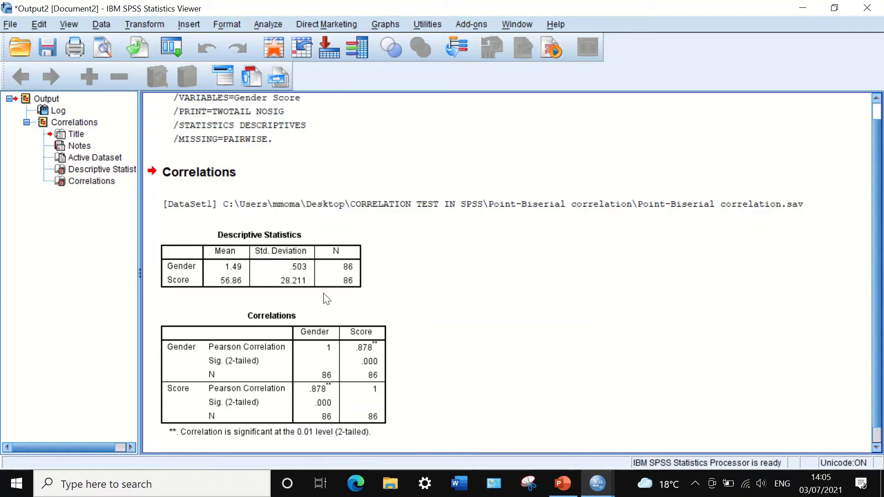
scroll(432, 320, "down", 1)
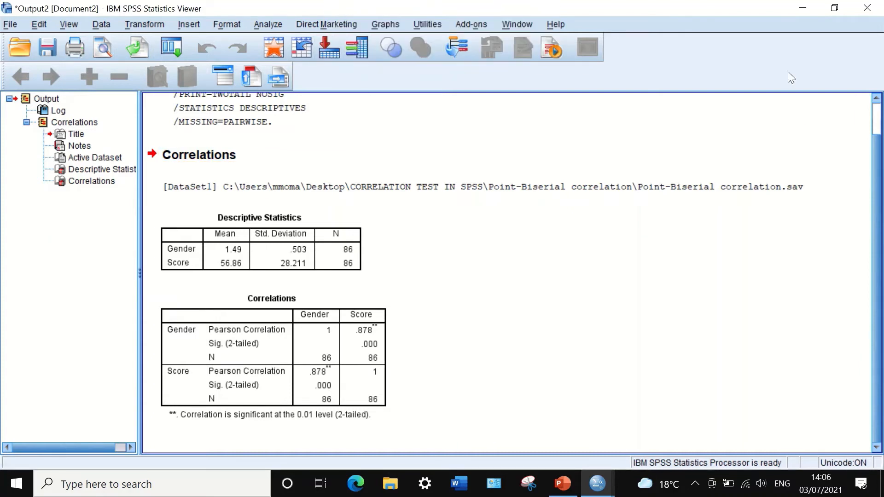
Create a simple scatterplot with Score on the Y axis and Gender on the X axis.
left_click(386, 25)
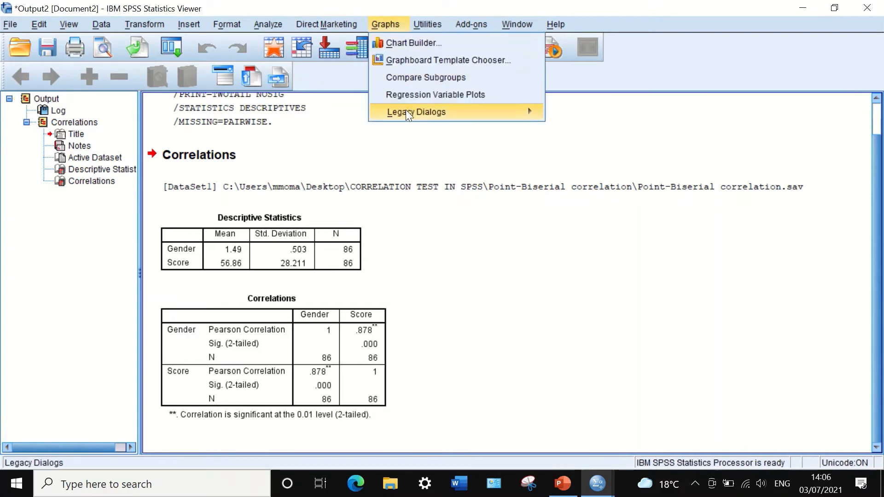
mouse_move(406, 110)
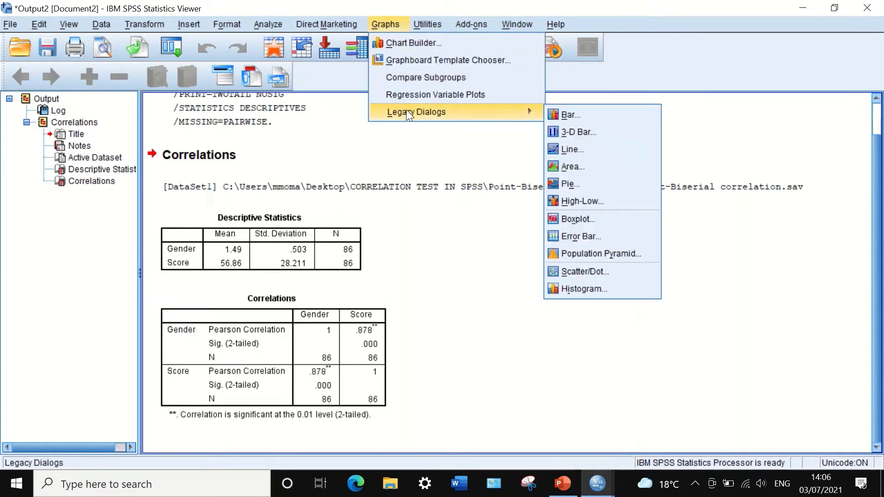
left_click(564, 270)
left_click(355, 213)
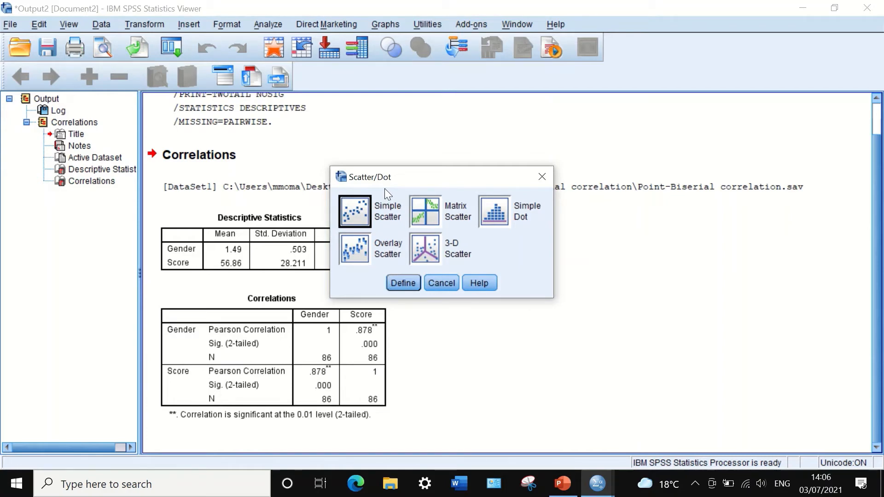
left_click(403, 283)
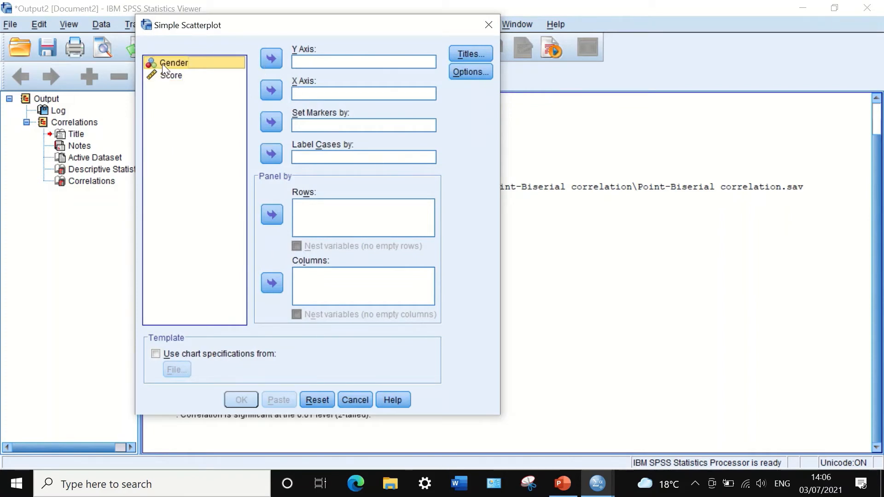
left_click_drag(162, 63, 318, 95)
left_click_drag(155, 65, 344, 60)
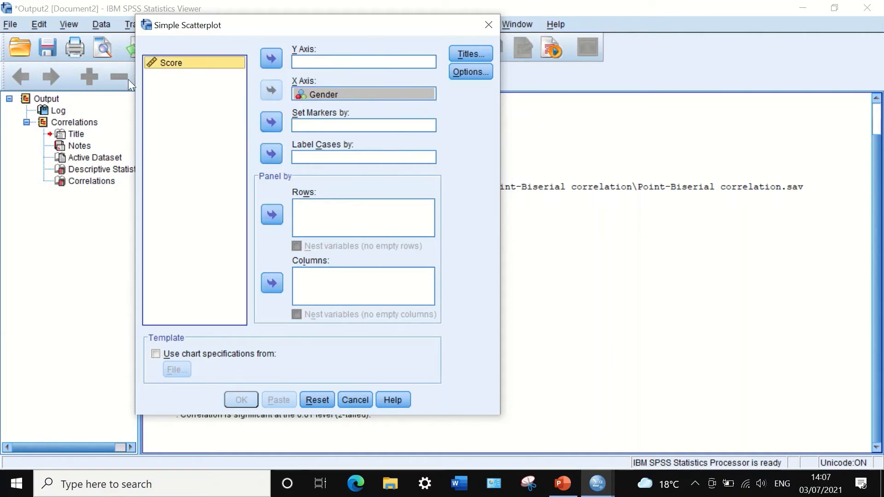
left_click_drag(178, 61, 296, 61)
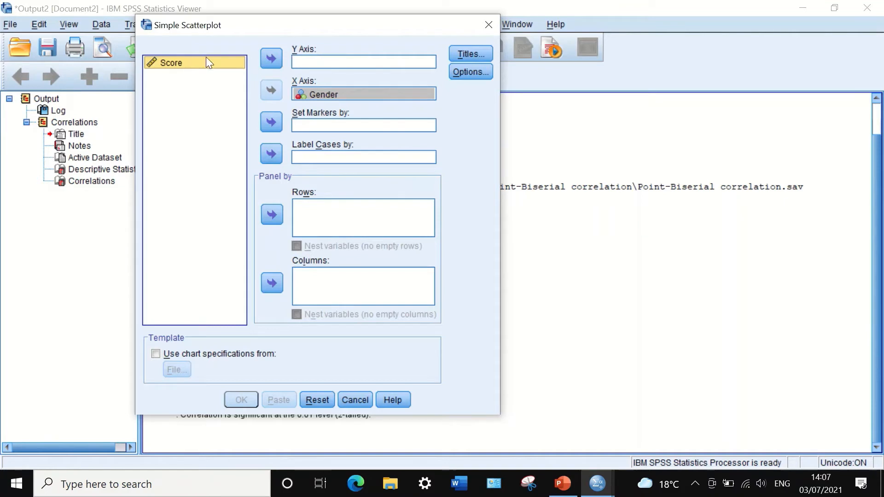
left_click(278, 62)
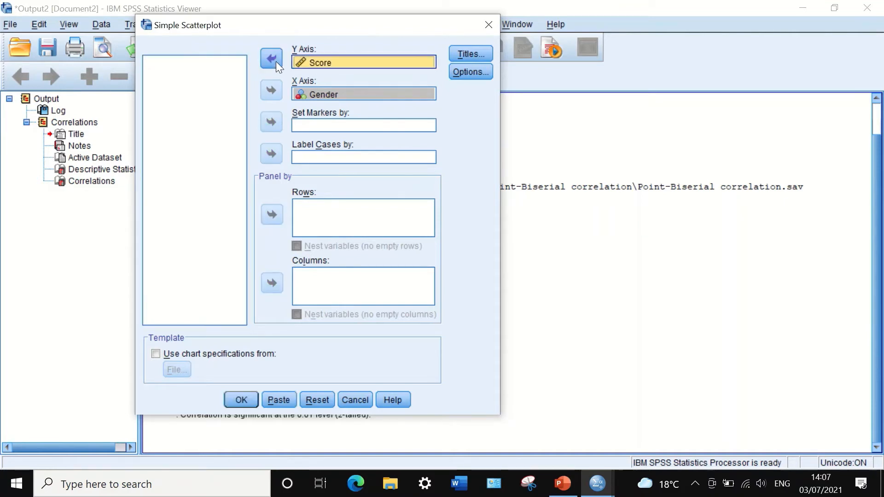
left_click(240, 401)
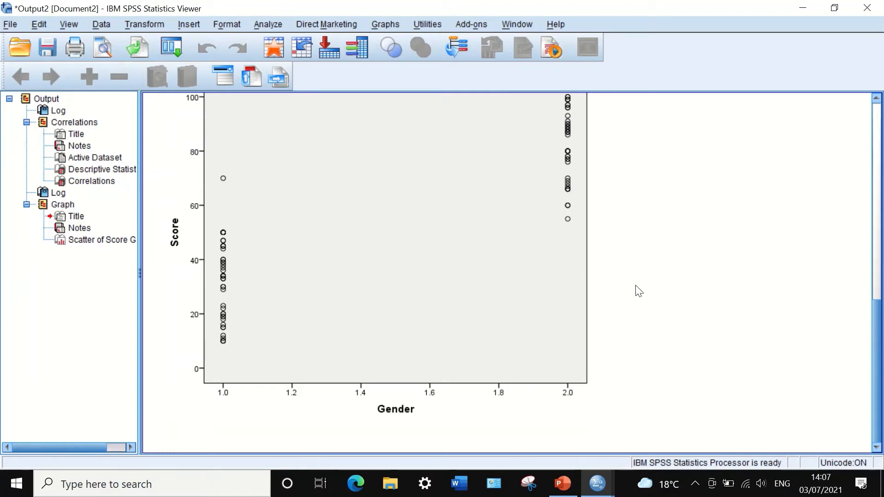
Add a linear fit line at total to the Score by Gender scatterplot.
scroll(202, 251, "up", 4)
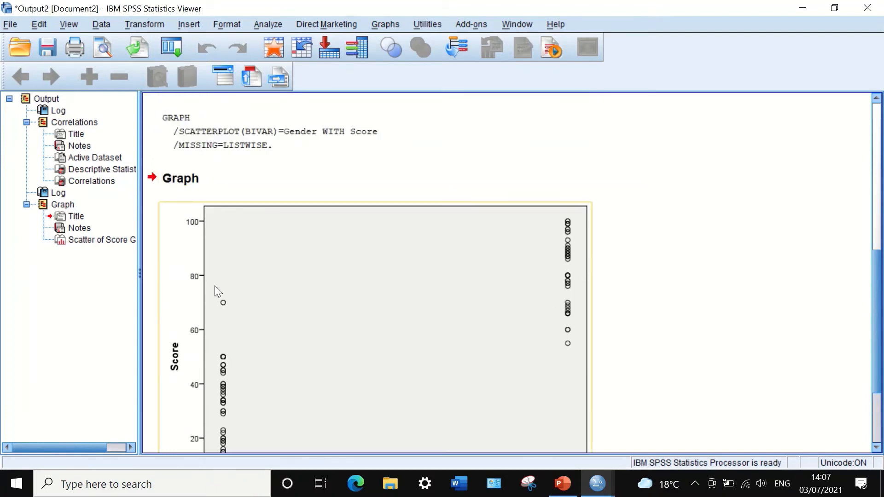
scroll(214, 292, "down", 3)
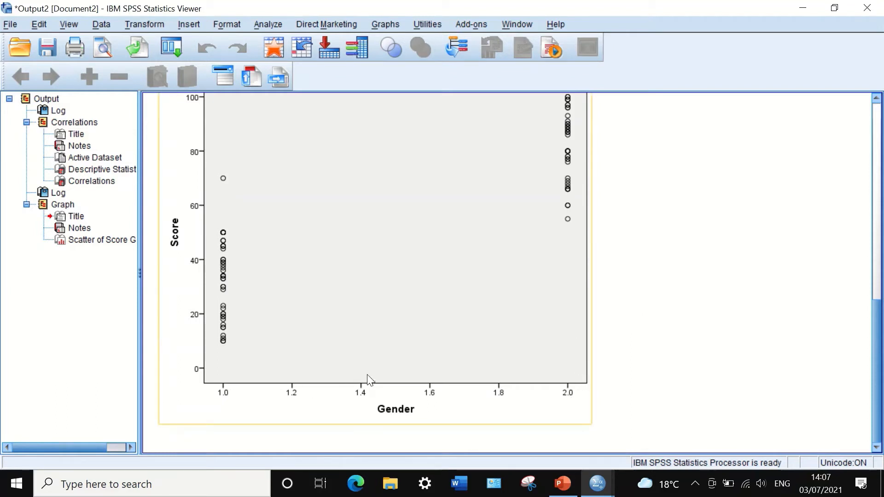
scroll(248, 282, "up", 3)
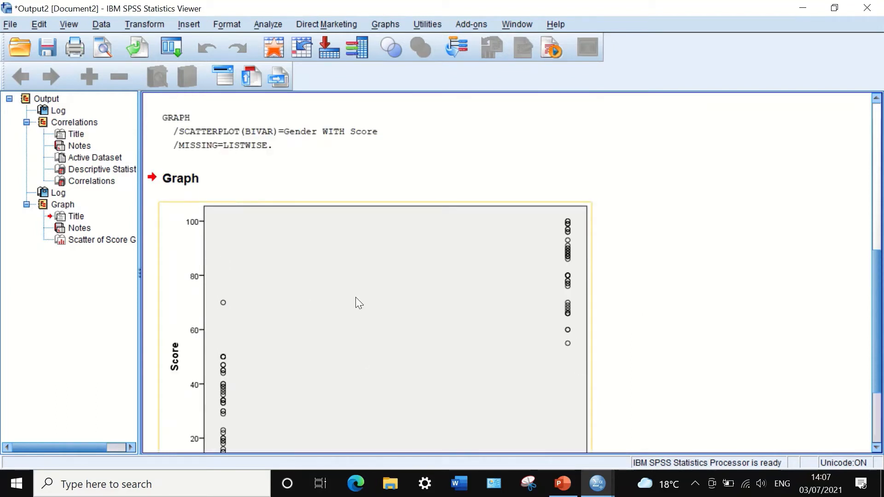
scroll(355, 263, "down", 3)
left_click(355, 261)
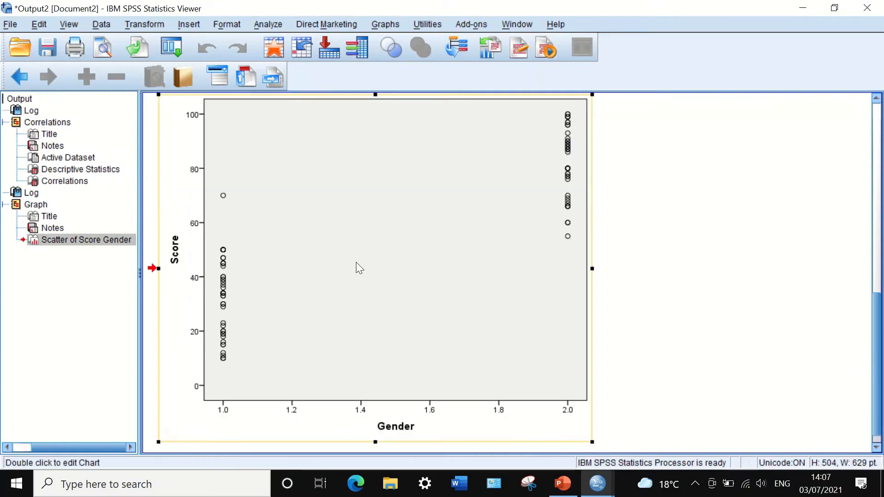
double_click(356, 263)
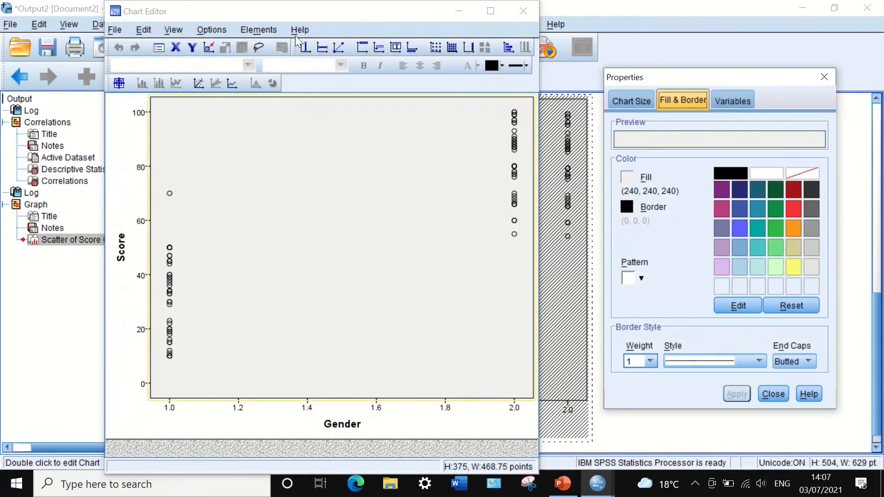
left_click(258, 30)
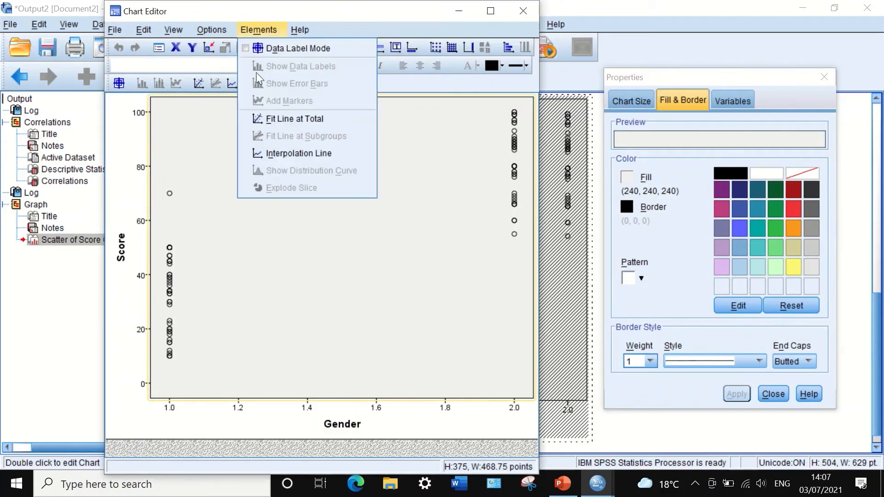
left_click(278, 123)
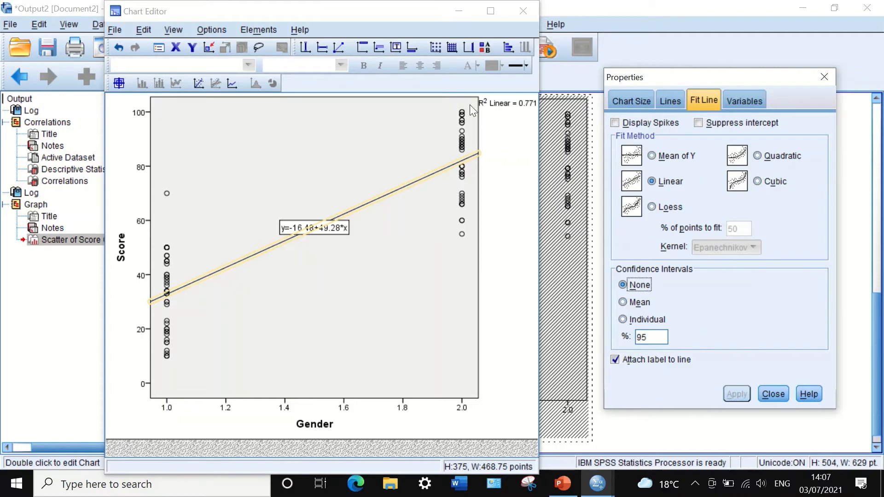
Remove the attached equation label from the fit line and close the chart editor.
left_click(616, 359)
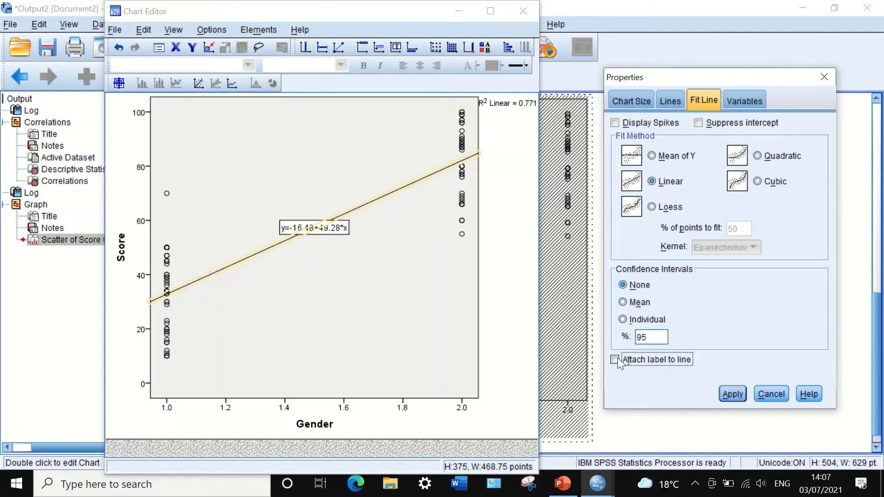
left_click(728, 394)
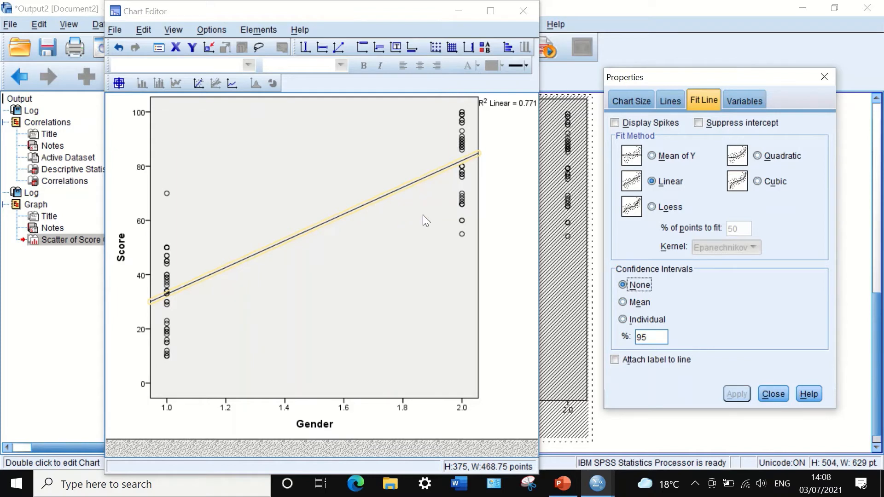
left_click(825, 77)
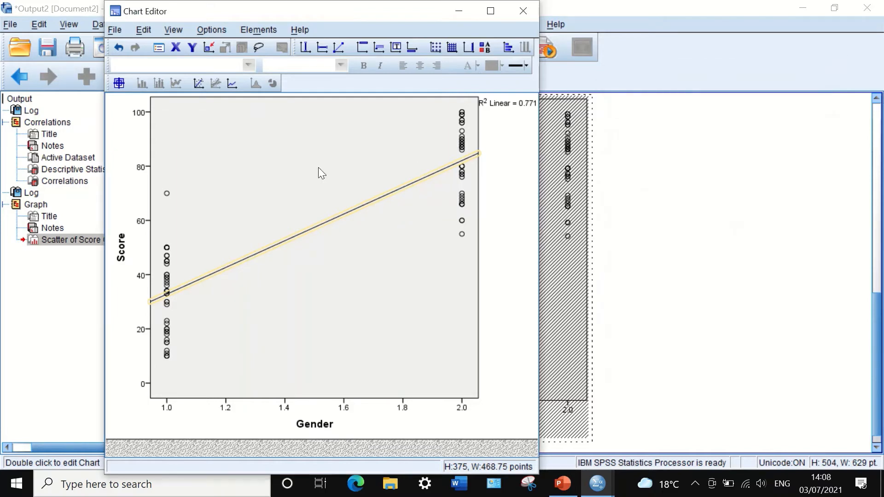
double_click(303, 187)
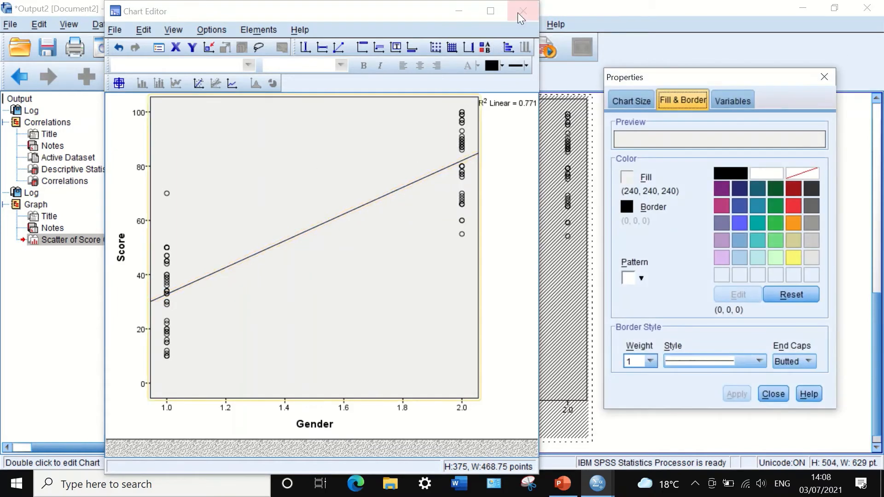
left_click(518, 12)
scroll(484, 221, "down", 5)
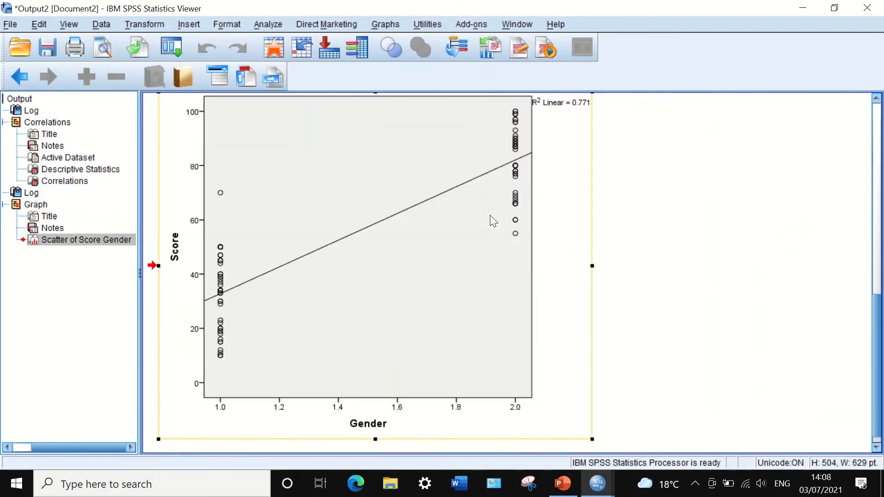
Compare the Correlations table for Gender and Score with the scatterplot and its fit line.
left_click(732, 262)
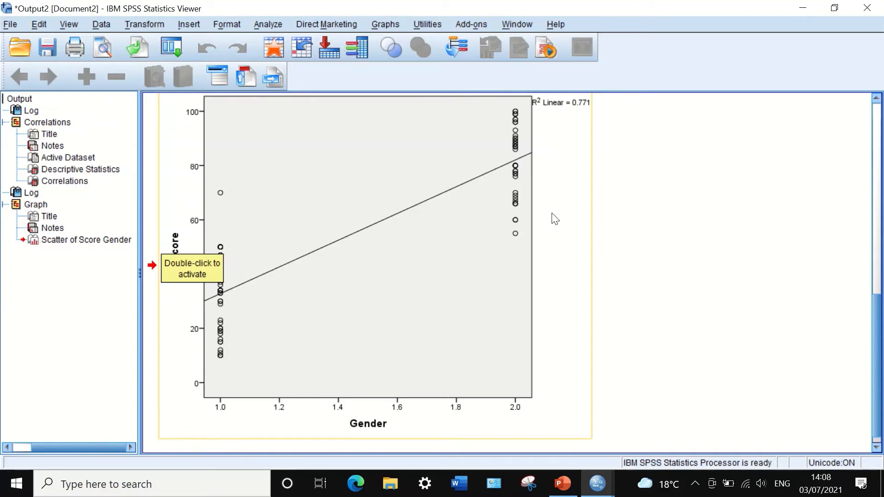
scroll(461, 239, "up", 5)
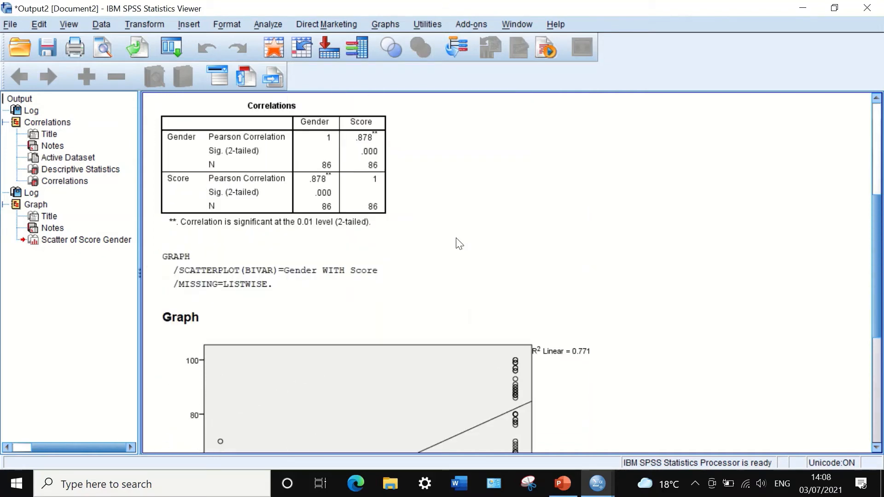
scroll(322, 192, "down", 5)
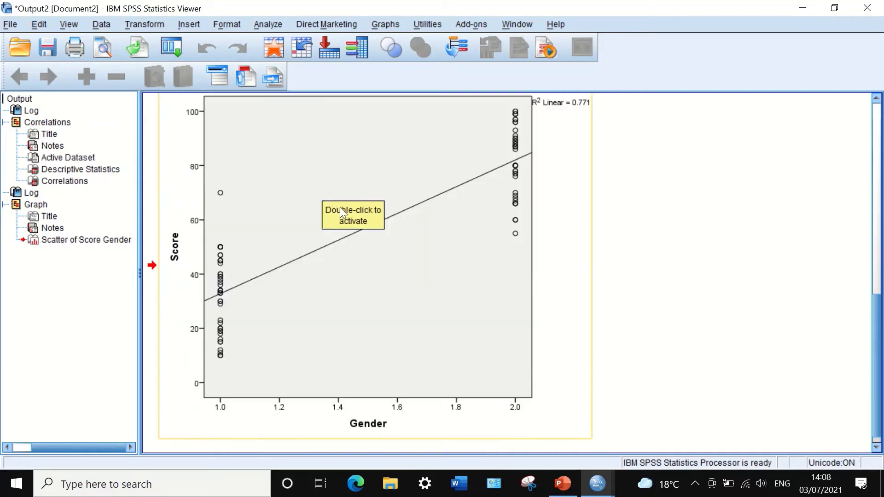
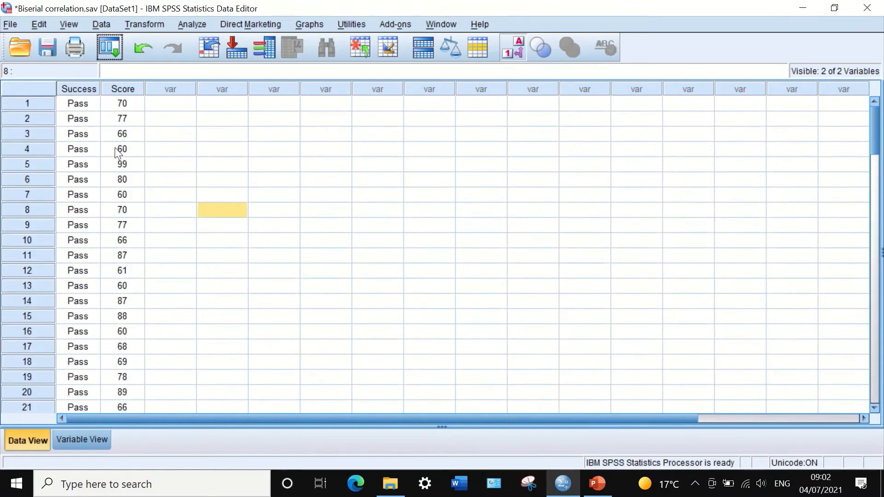
Check the value labels defined for the Success variable and return to the data cases.
left_click(87, 440)
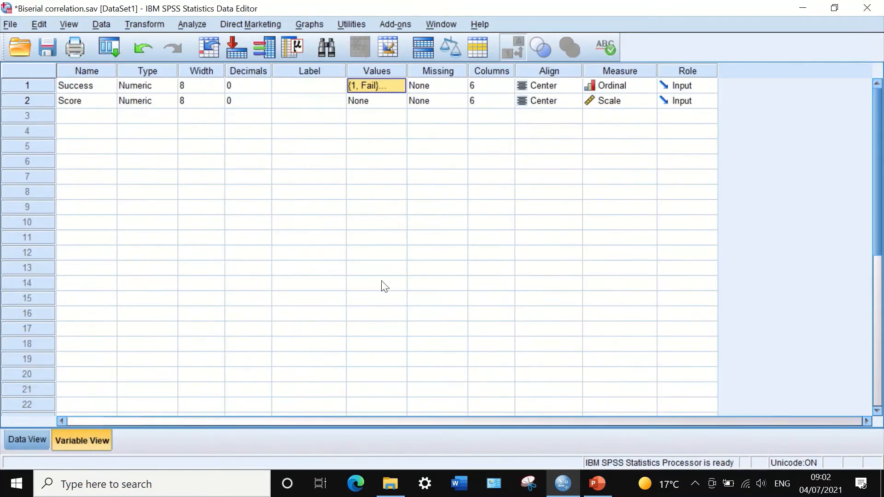
left_click(395, 85)
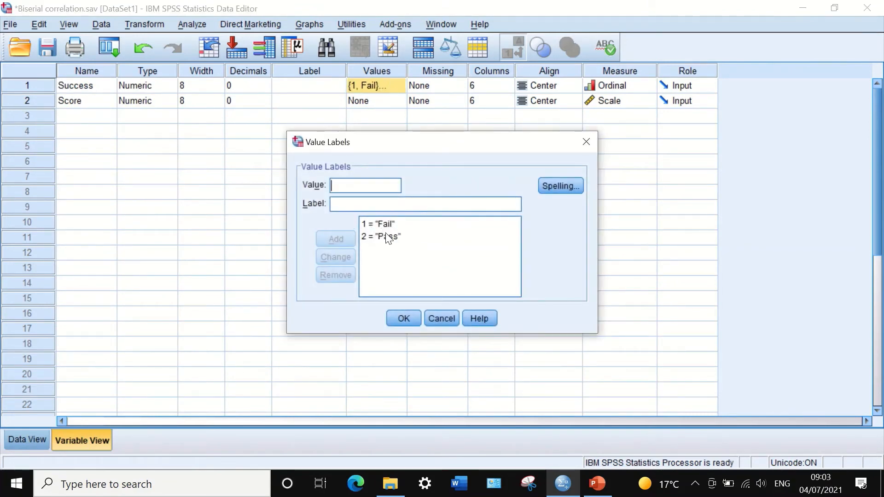
left_click(405, 319)
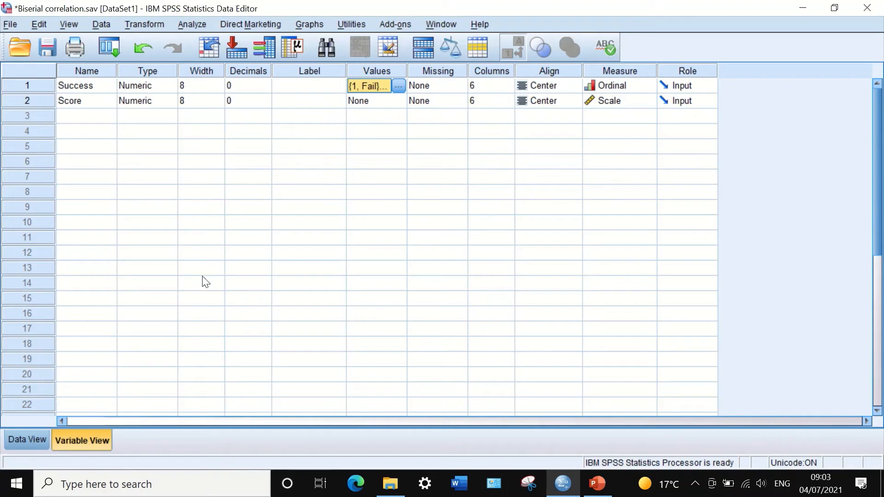
left_click(25, 440)
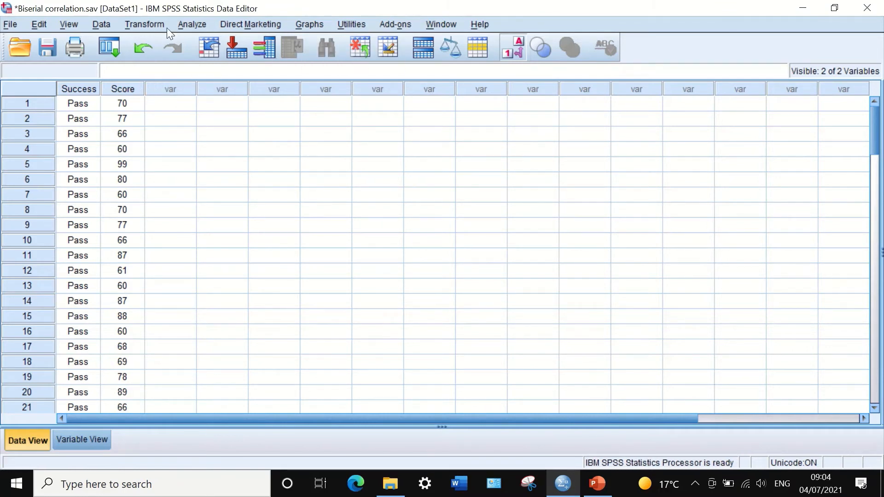
Reset the bivariate correlation settings and run a two-tailed Pearson correlation between Success and Score.
left_click(192, 24)
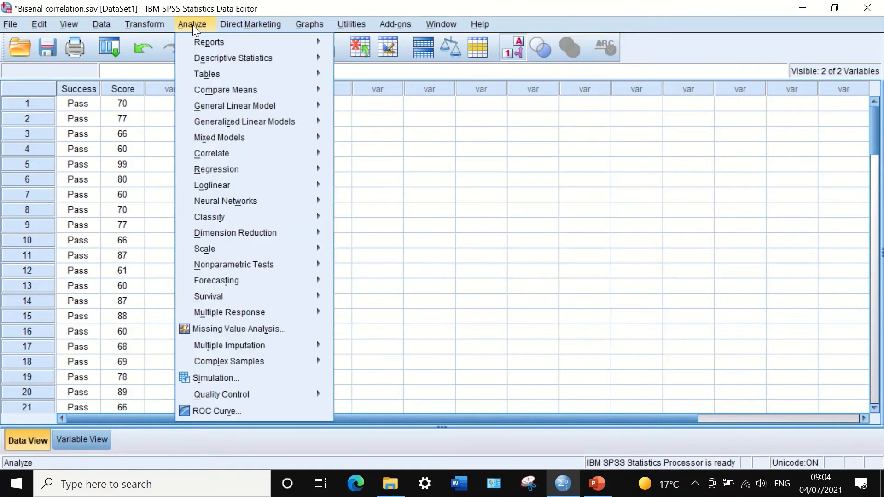
mouse_move(206, 152)
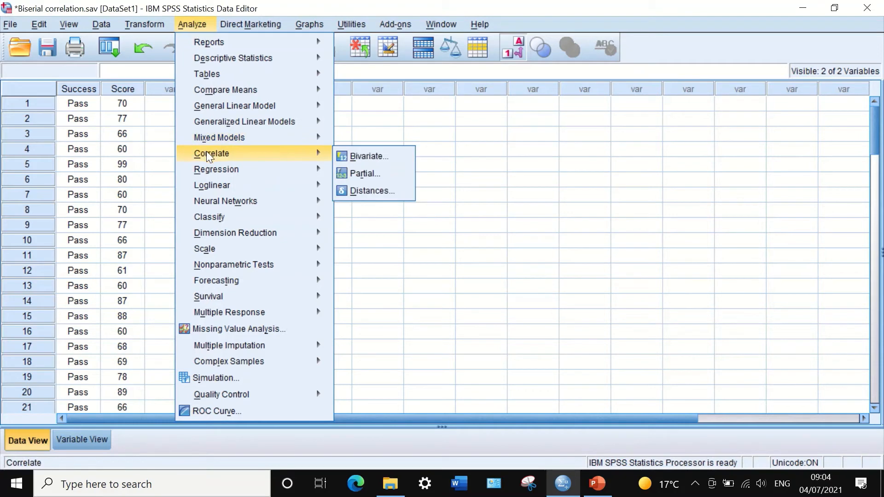
left_click(362, 157)
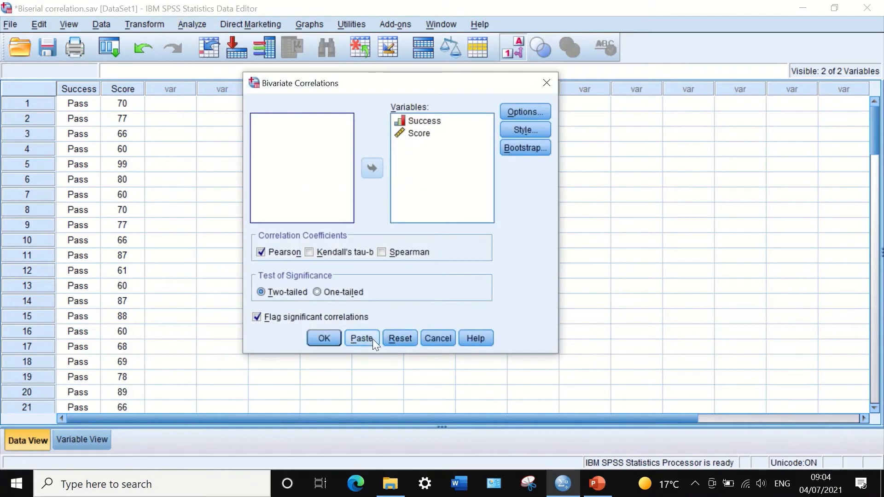
left_click(396, 338)
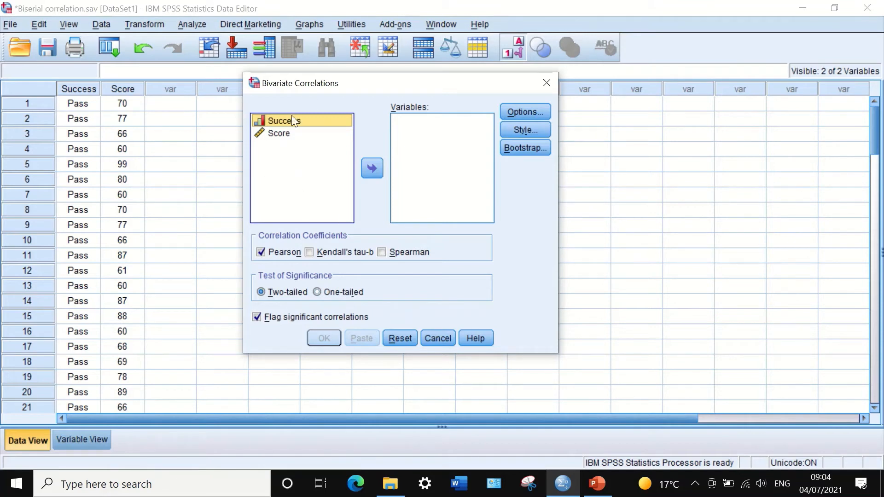
left_click_drag(291, 123, 432, 122)
left_click_drag(274, 122, 423, 146)
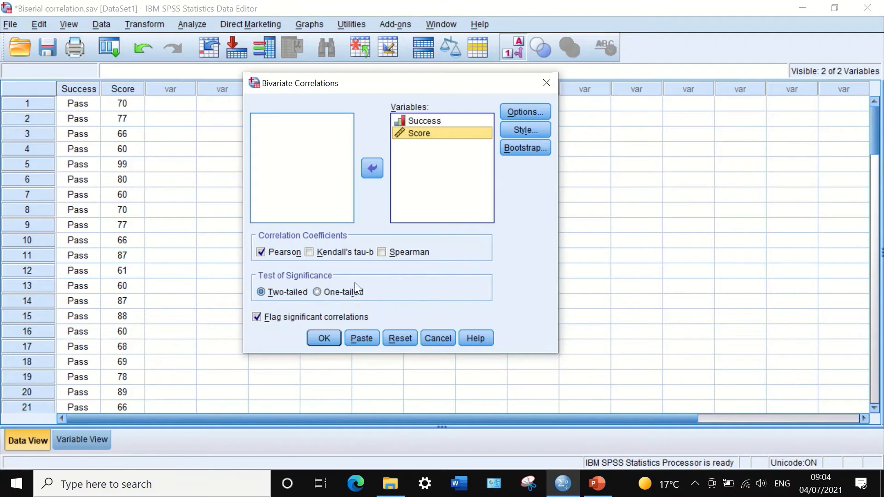
left_click(324, 340)
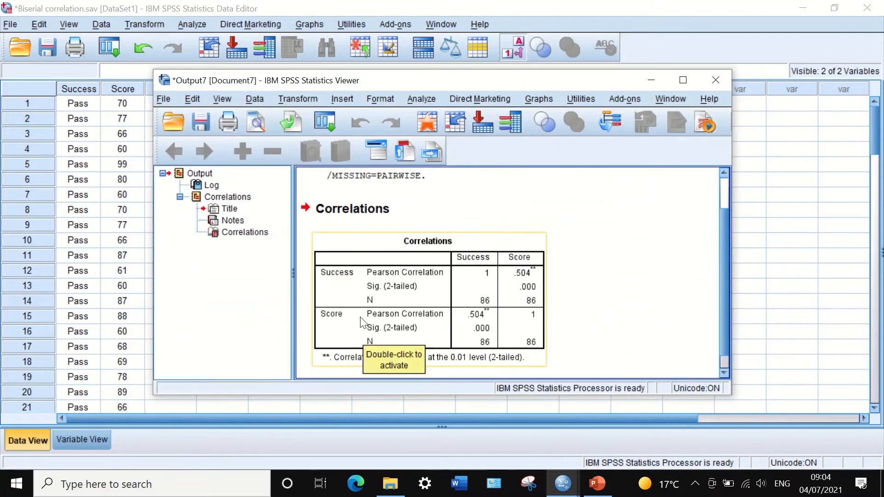
Maximize the output window and examine the Correlations table for Success and Score.
left_click(684, 81)
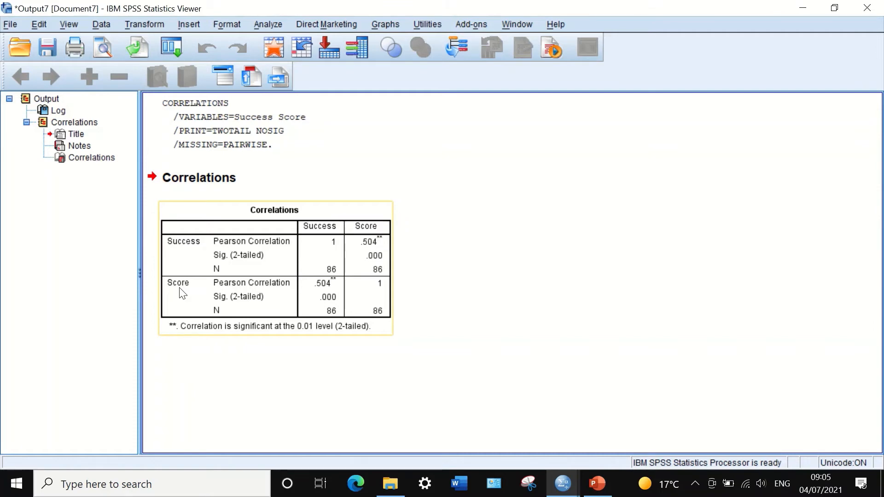
left_click(218, 346)
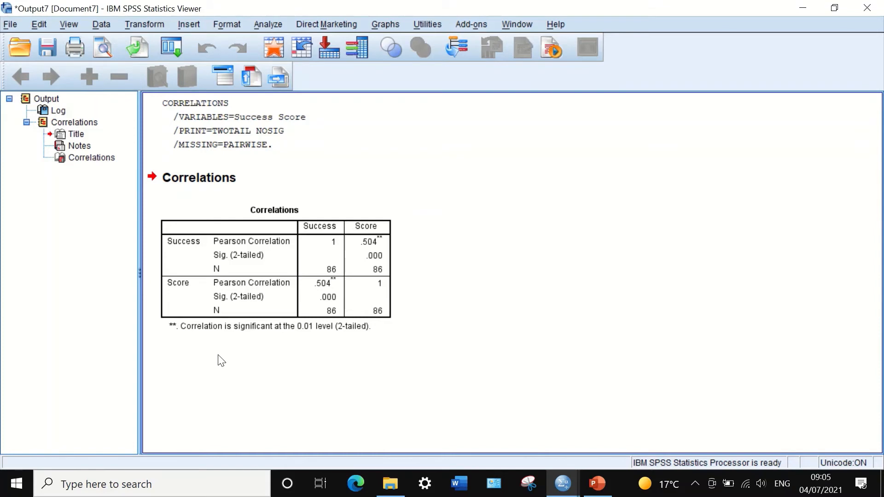
left_click(322, 205)
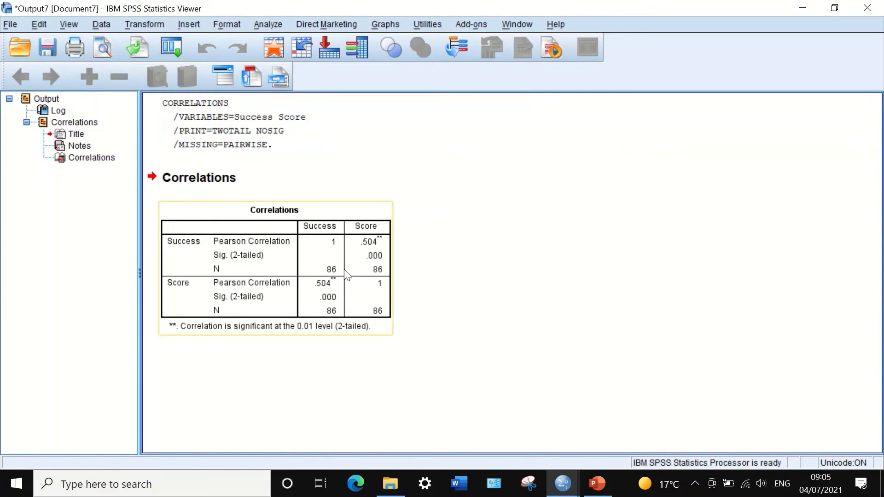
left_click(415, 301)
left_click(384, 301)
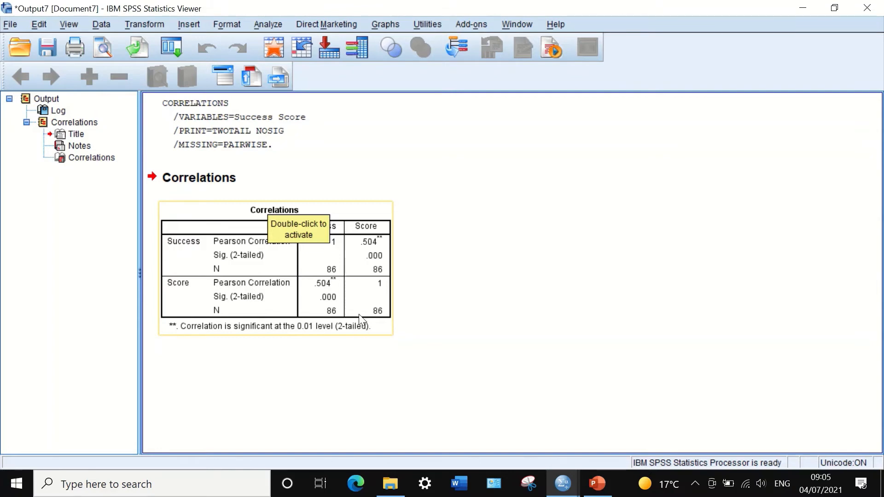
Look up the biserial correlation coefficient equation in the PowerPoint presentation and return to the SPSS Data Editor.
left_click(597, 483)
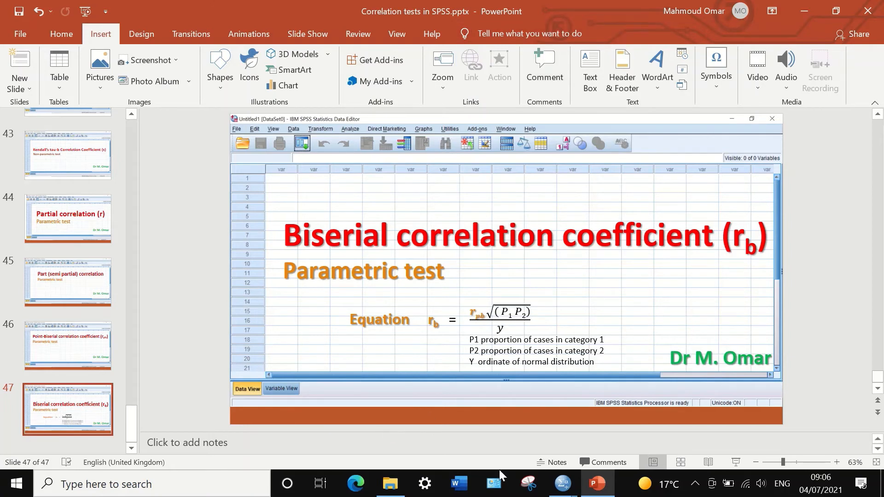
mouse_move(563, 483)
left_click(488, 421)
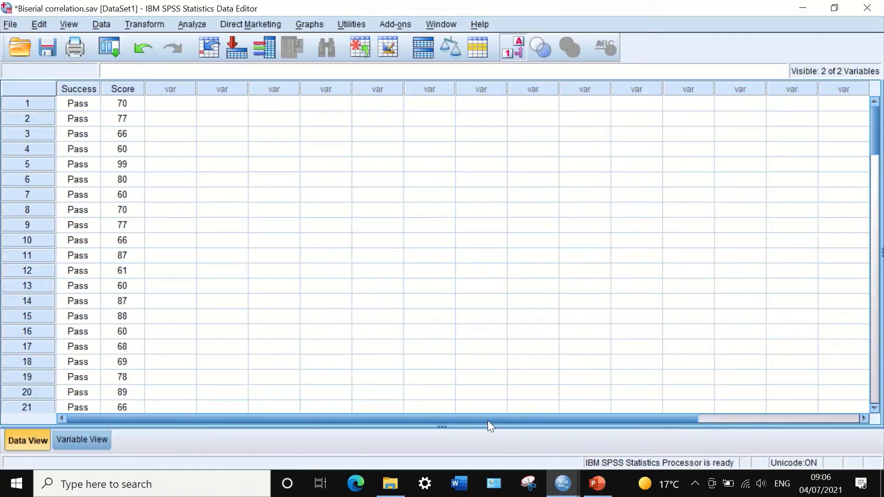
Reset the Frequencies settings and produce a frequency table for the Success variable without any additional statistics.
left_click(189, 25)
mouse_move(212, 60)
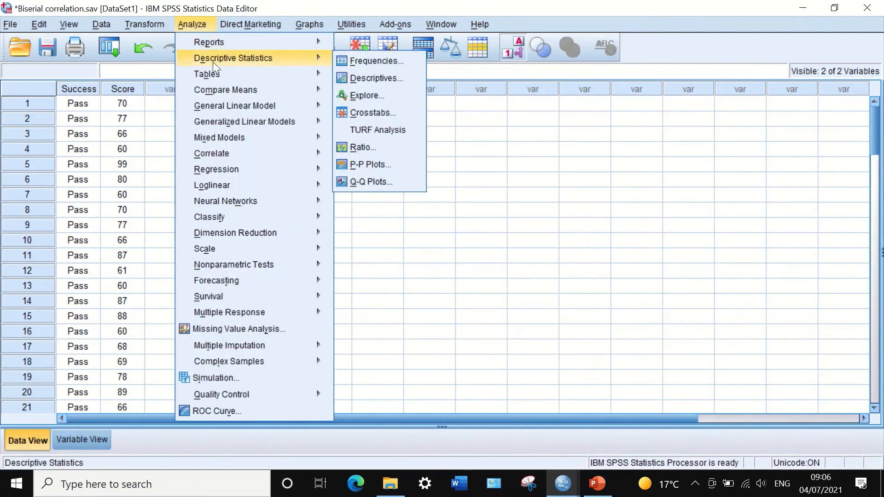
left_click(363, 60)
left_click(443, 317)
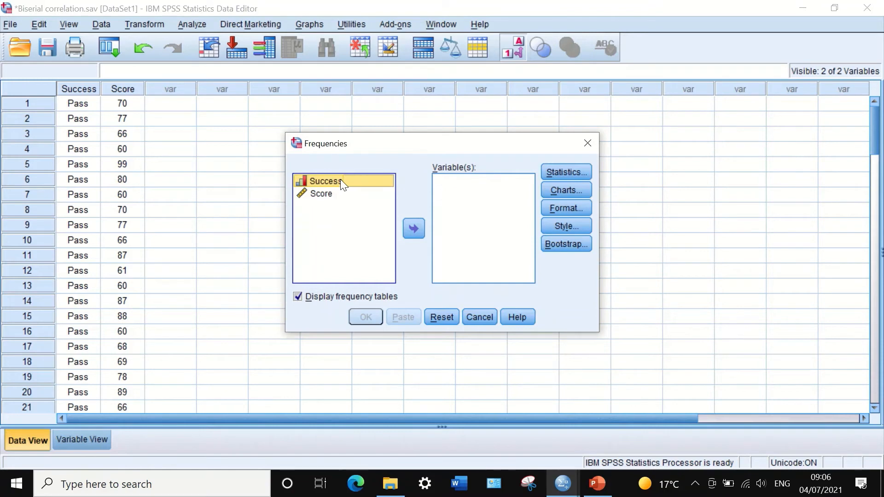
left_click(414, 228)
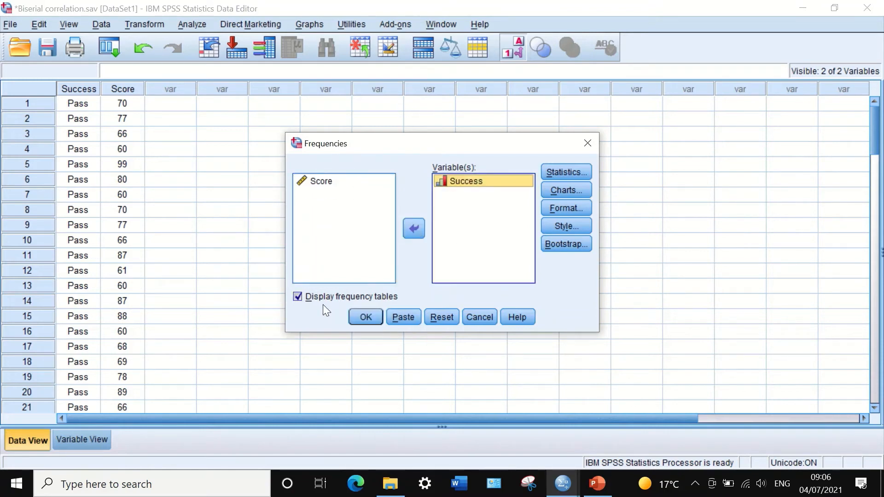
left_click(558, 174)
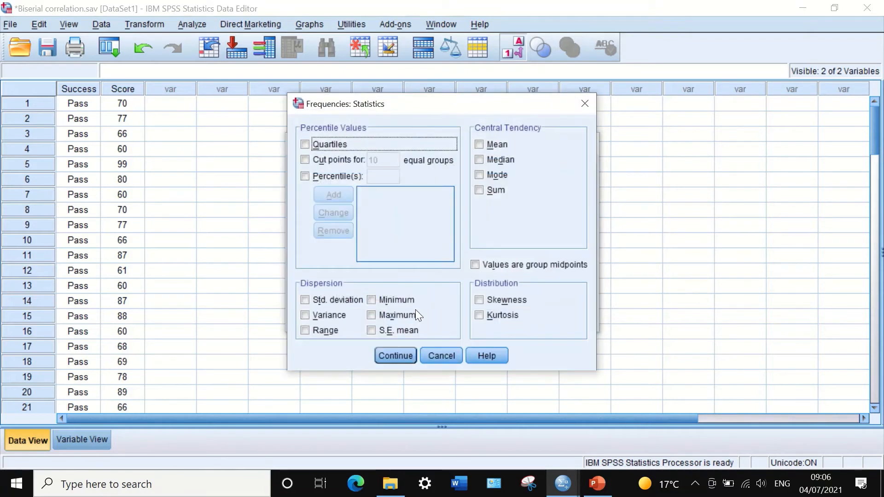
left_click(396, 356)
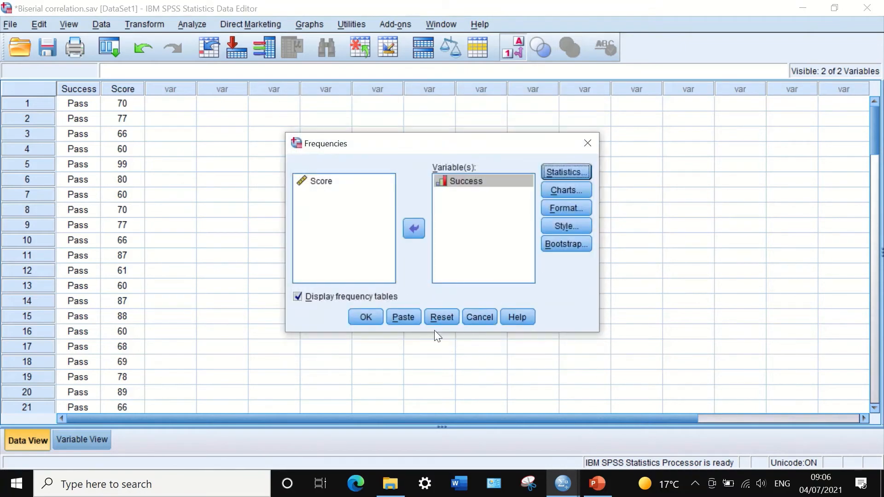
left_click(365, 317)
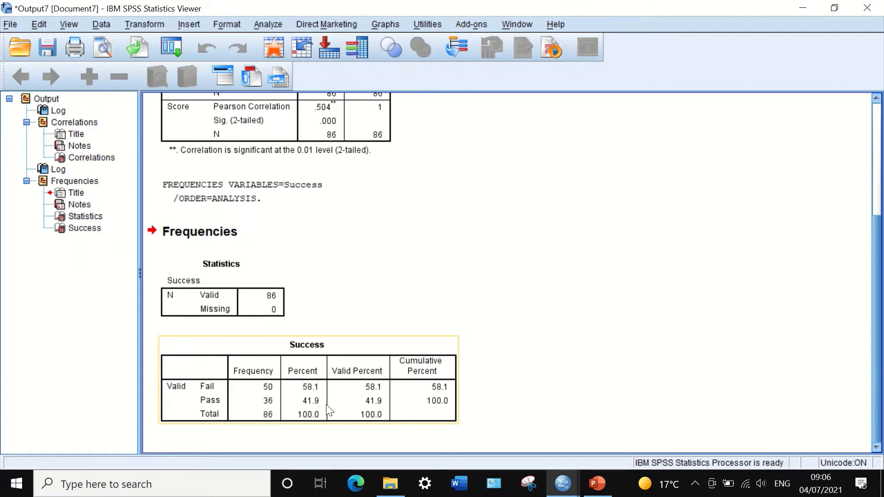
left_click(349, 435)
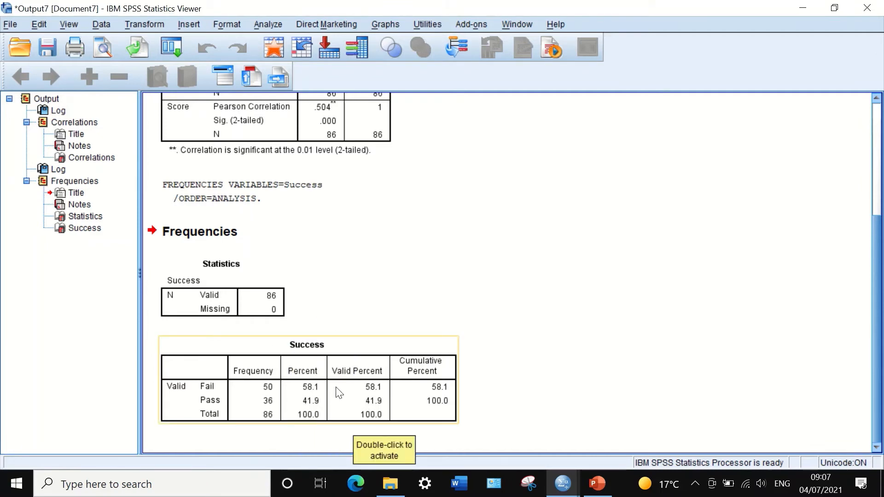
Switch to the PowerPoint presentation and look up the ordinate y for the highlighted proportions in the normal distribution table on slide 34.
left_click(597, 484)
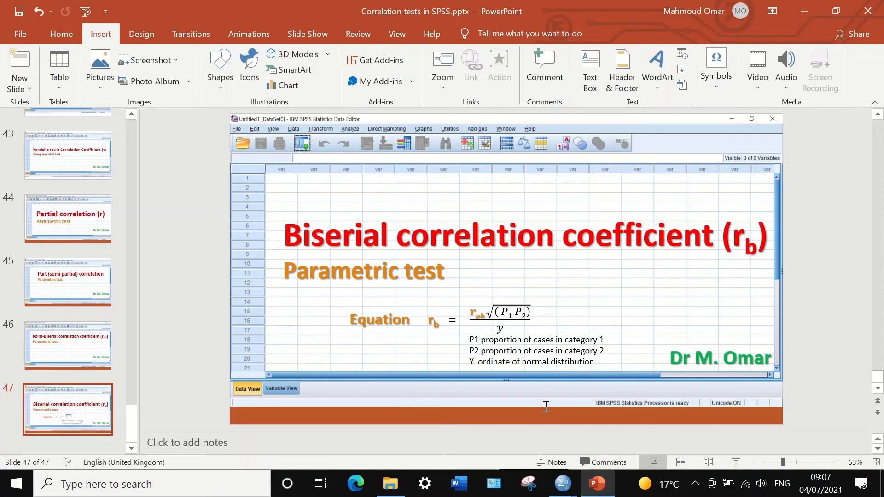
scroll(109, 293, "up", 10)
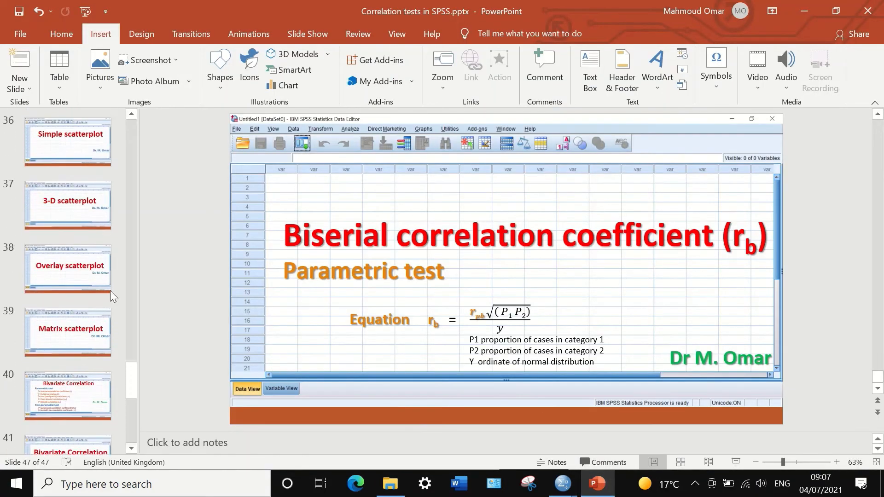
scroll(111, 290, "up", 1)
left_click(69, 283)
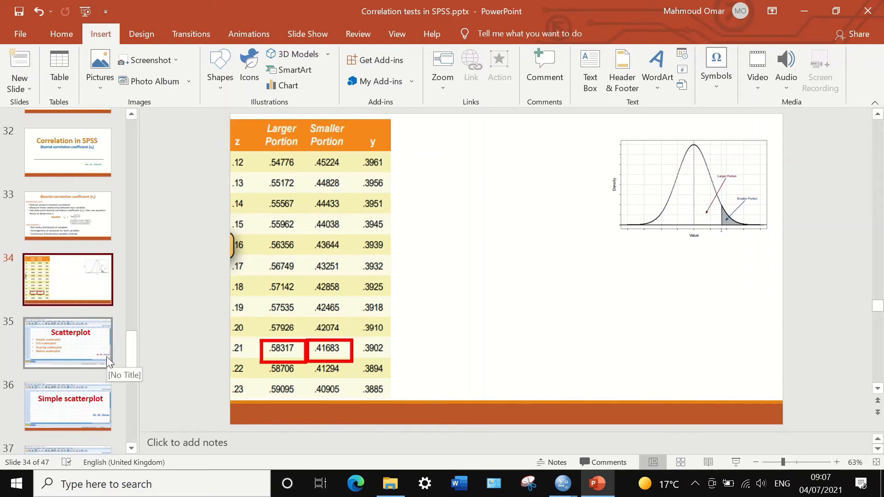
scroll(93, 362, "down", 2)
scroll(89, 375, "down", 7)
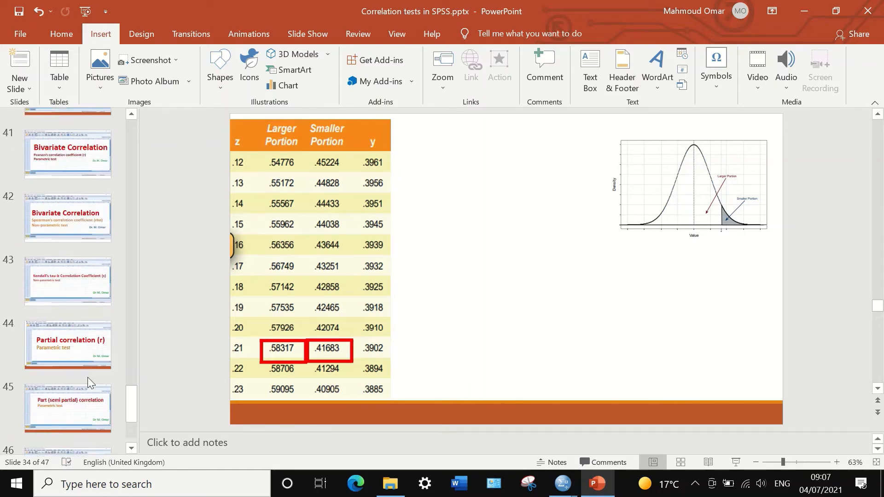
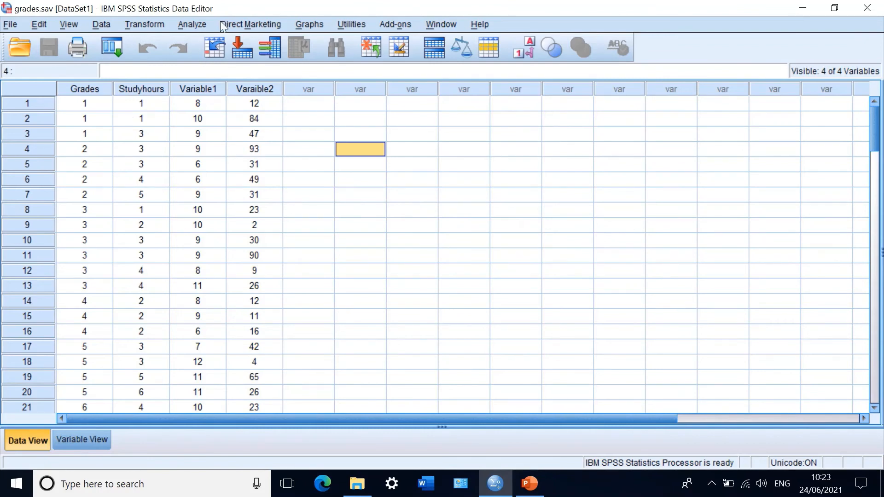
Reset the bivariate correlation settings for the grades data and add Grades, Studyhours, Variable1 and Varaible2 as the variables.
left_click(184, 21)
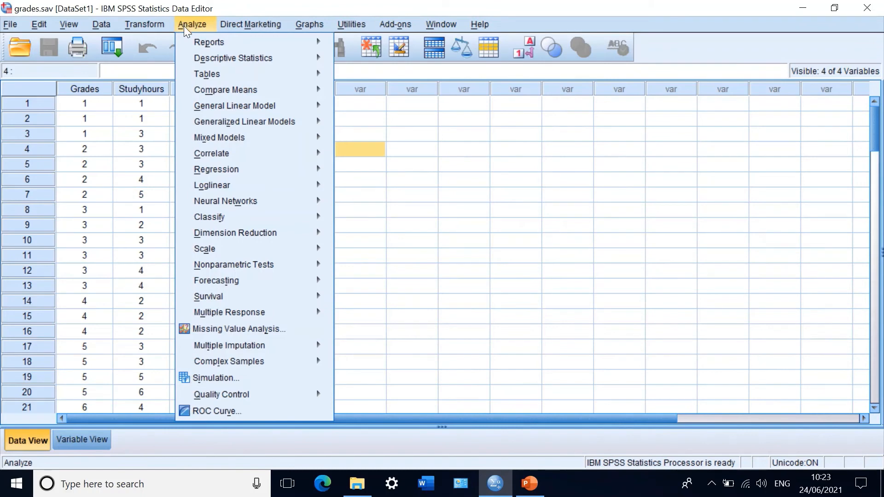
mouse_move(248, 93)
mouse_move(246, 152)
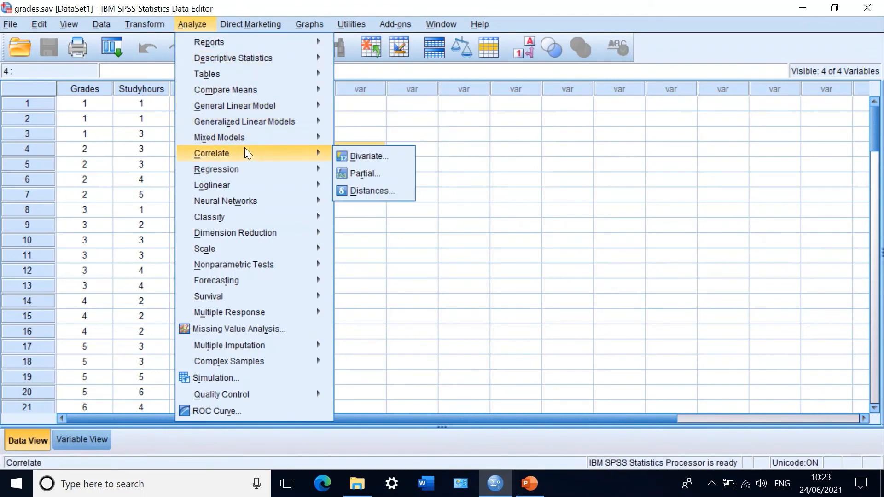
left_click(363, 156)
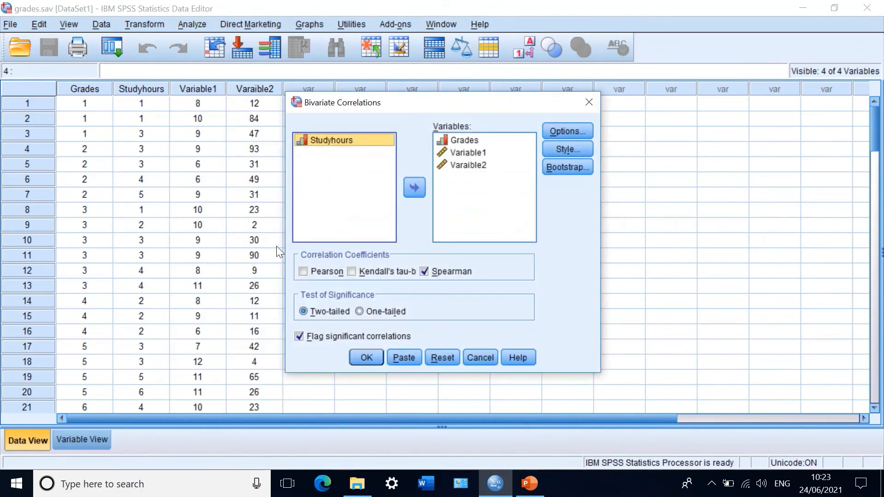
left_click(445, 360)
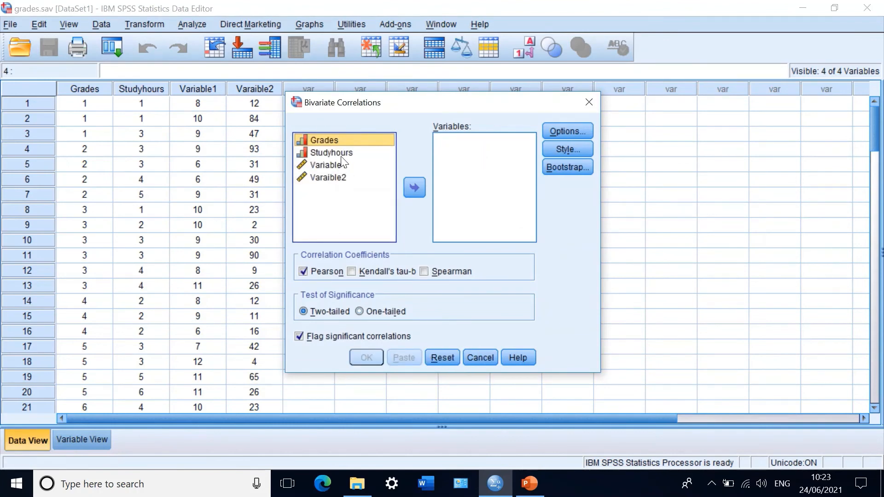
left_click(415, 188)
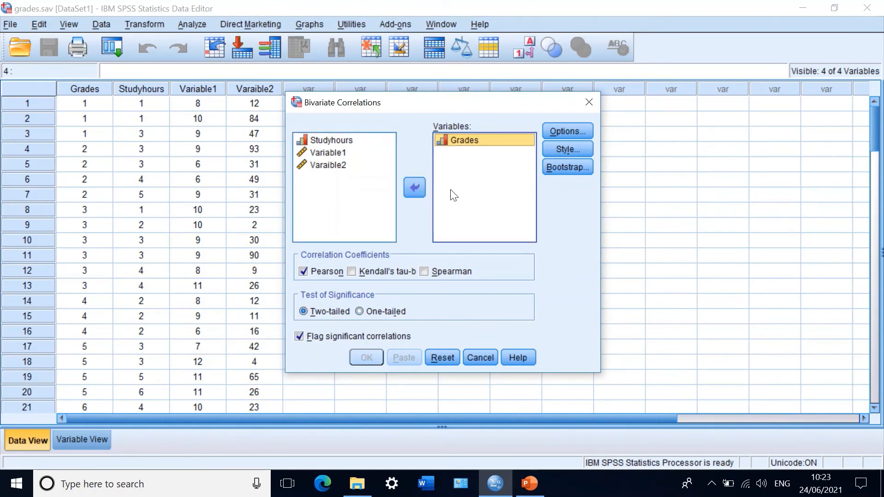
left_click(322, 141)
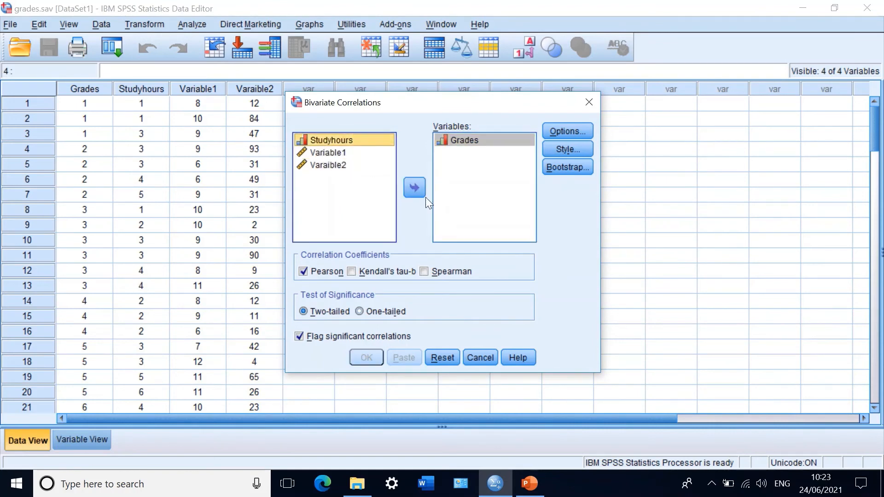
left_click(406, 187)
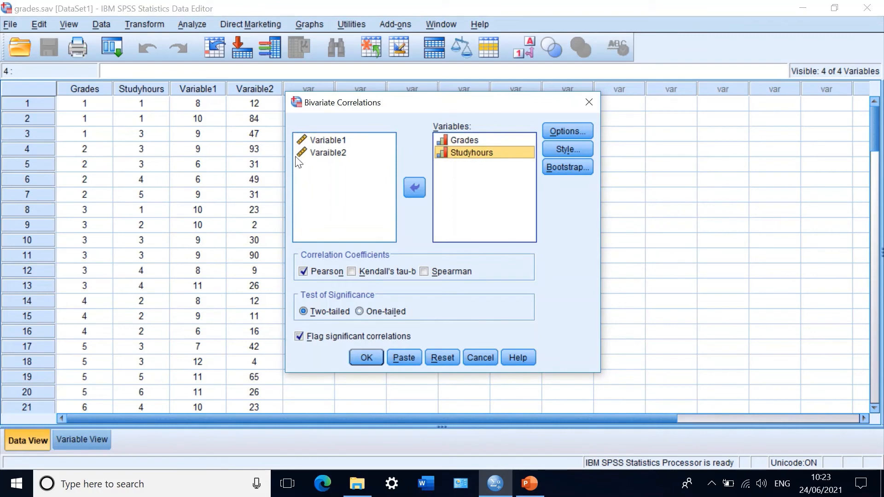
left_click(325, 140)
left_click(408, 190)
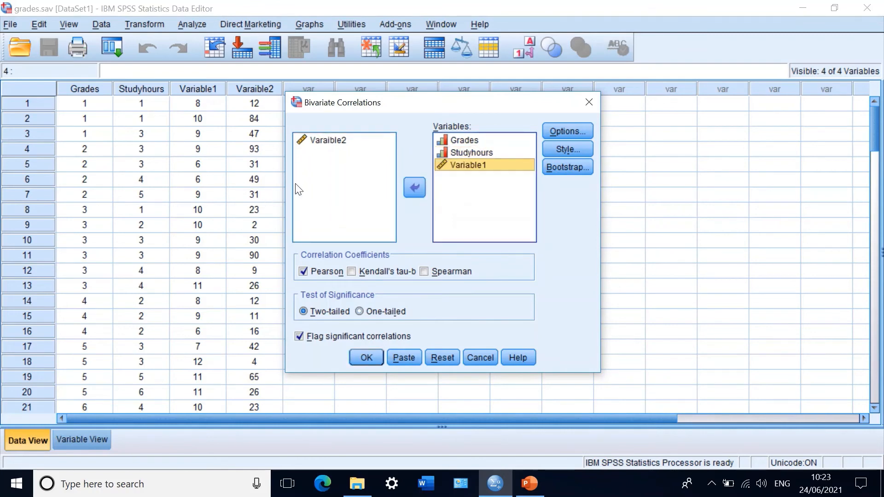
left_click(323, 141)
left_click(413, 189)
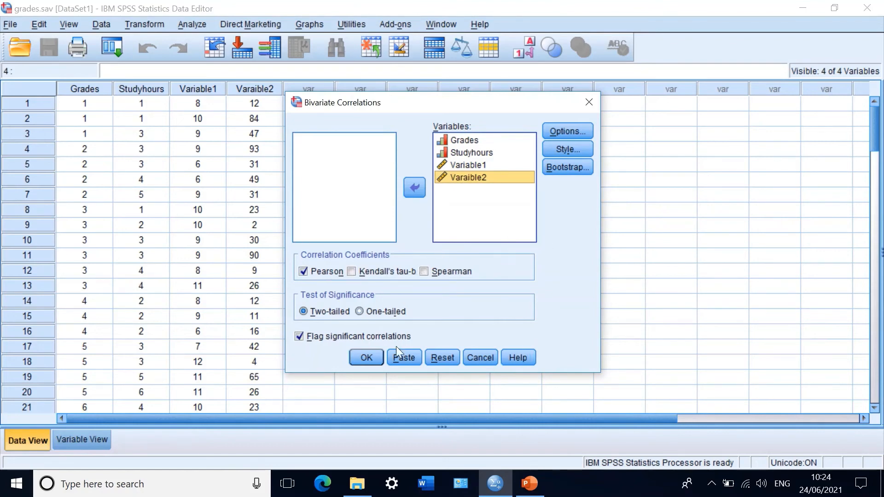
Replace the Pearson coefficient with Spearman and run the two-tailed correlation with significant correlations flagged.
left_click(303, 271)
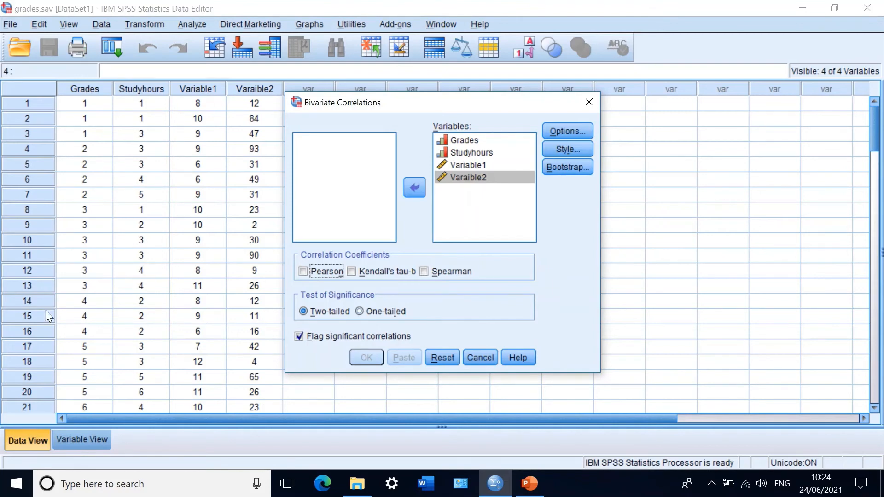
left_click(425, 271)
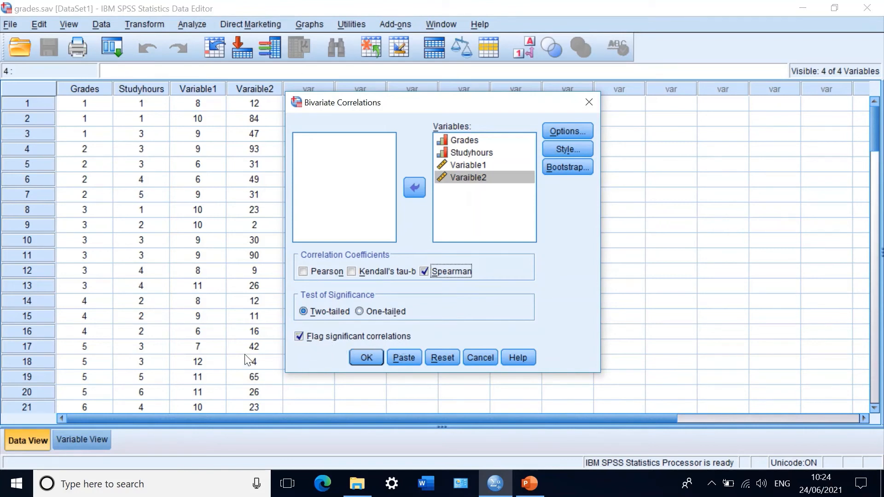
left_click(356, 358)
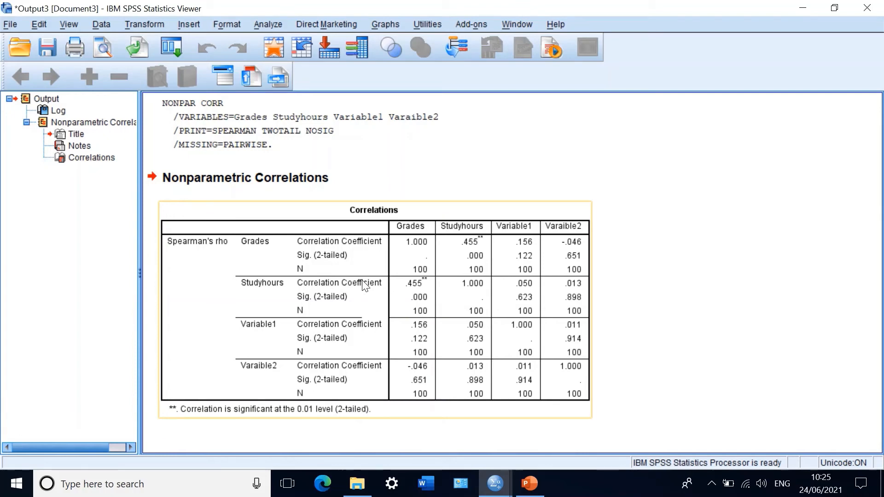
Check the grades data cases, then return to the output and examine the Spearman's rho Correlations table for the four variables.
left_click(803, 9)
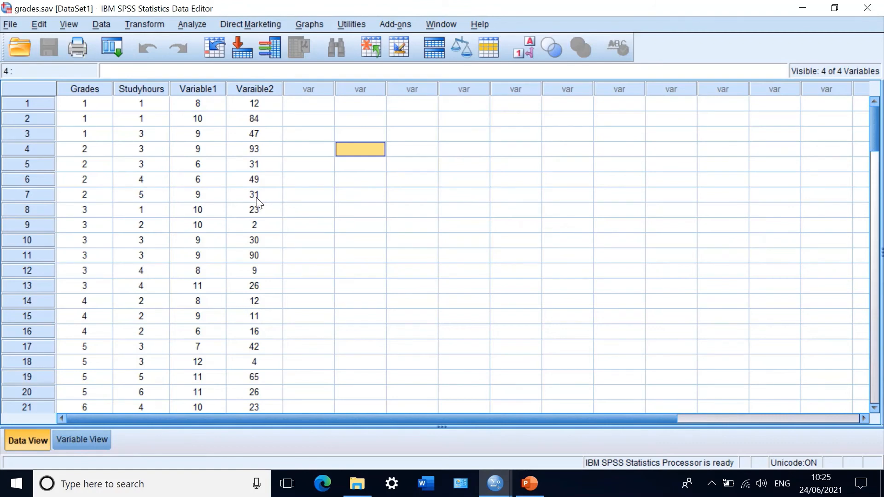
left_click(499, 490)
mouse_move(496, 483)
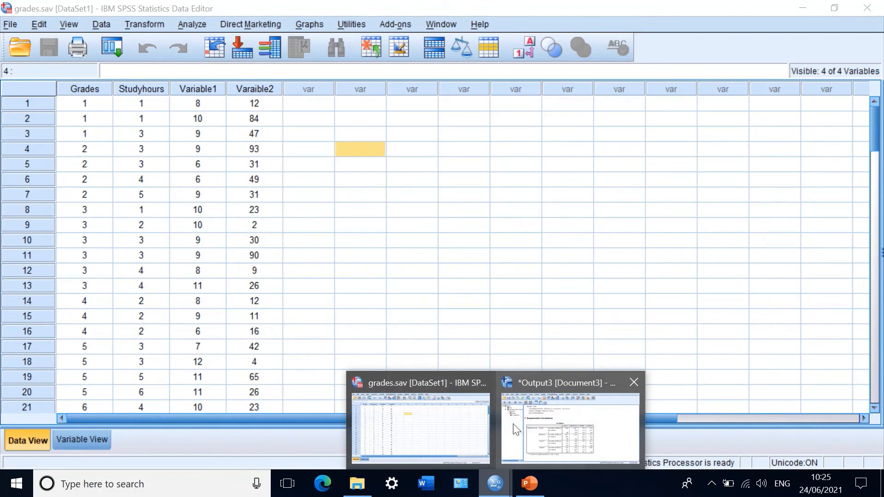
left_click(511, 446)
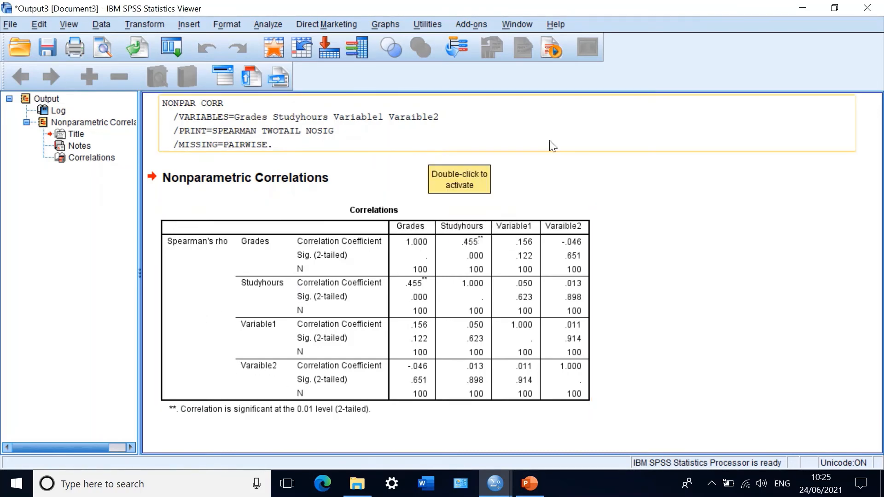
left_click(587, 183)
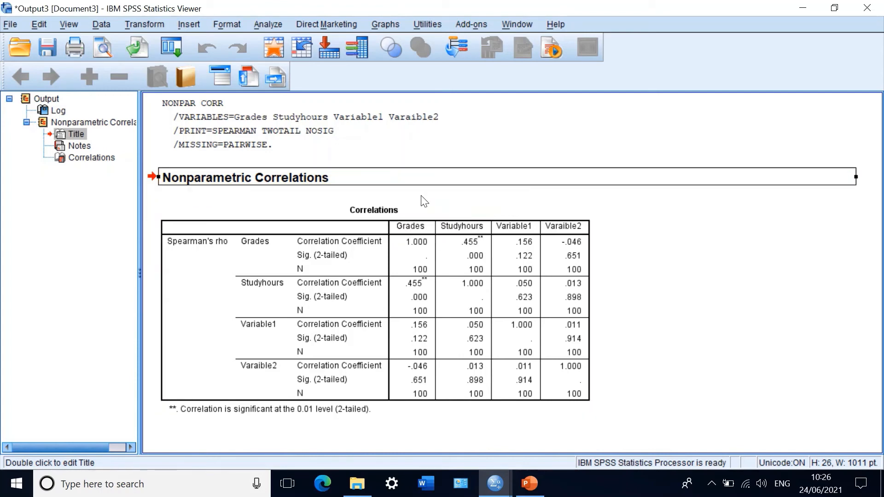
left_click(625, 219)
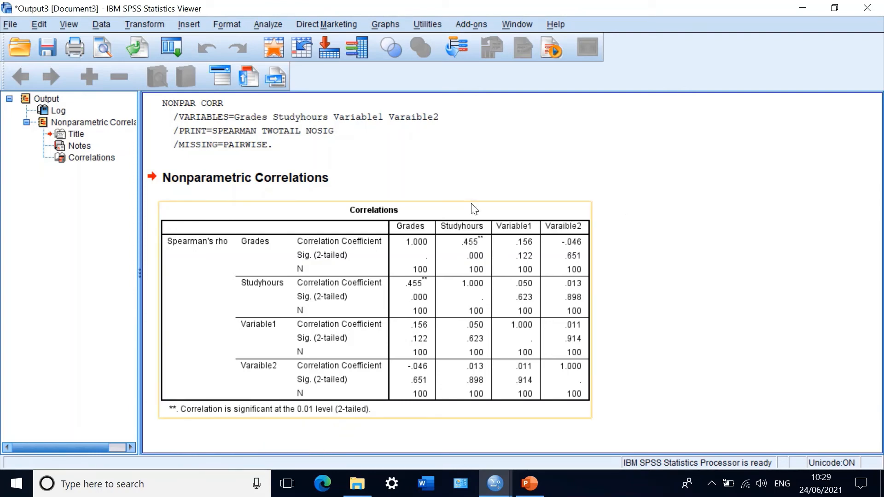
left_click(369, 170)
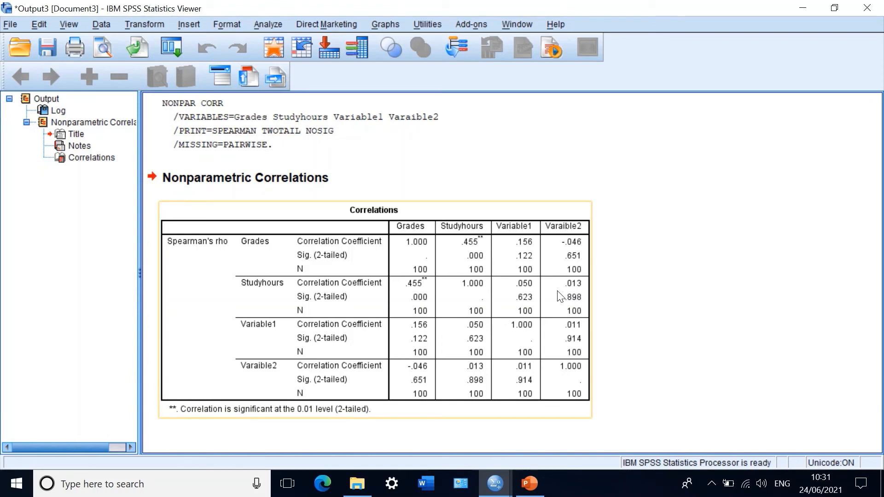
left_click(346, 115)
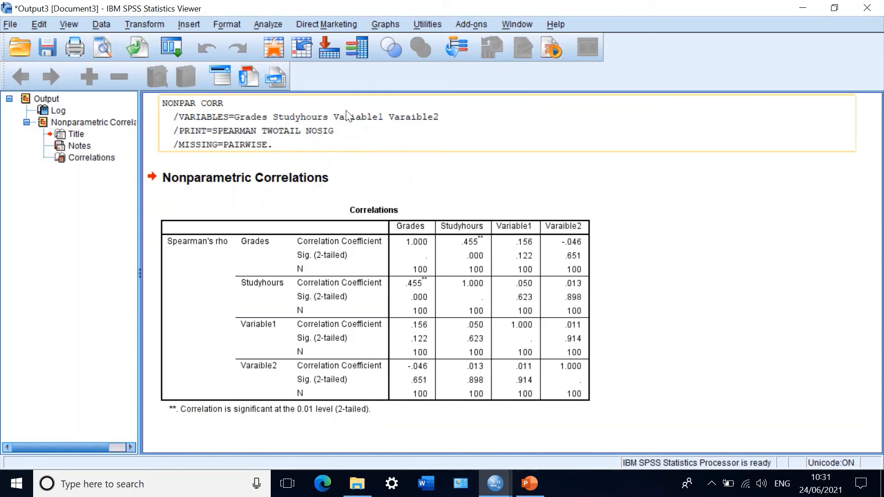
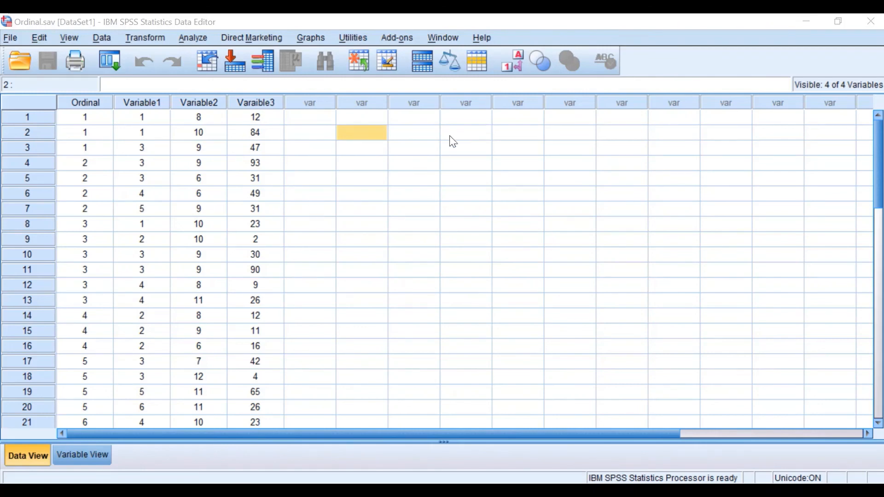
Set up a bivariate correlation on the ordinal data set with Ordinal, Variable1, Variable2 and Varaible3 as the variables.
scroll(399, 198, "down", 5)
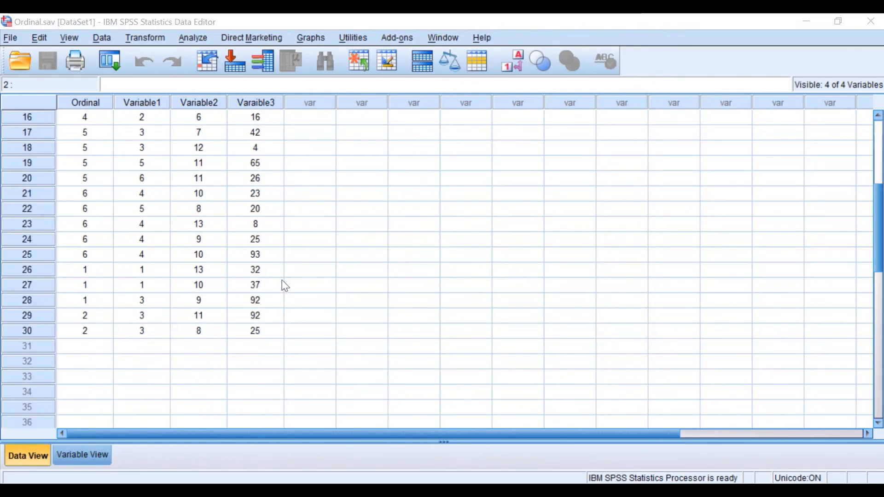
scroll(281, 280, "up", 5)
scroll(281, 280, "down", 1)
scroll(272, 297, "down", 5)
scroll(263, 302, "up", 6)
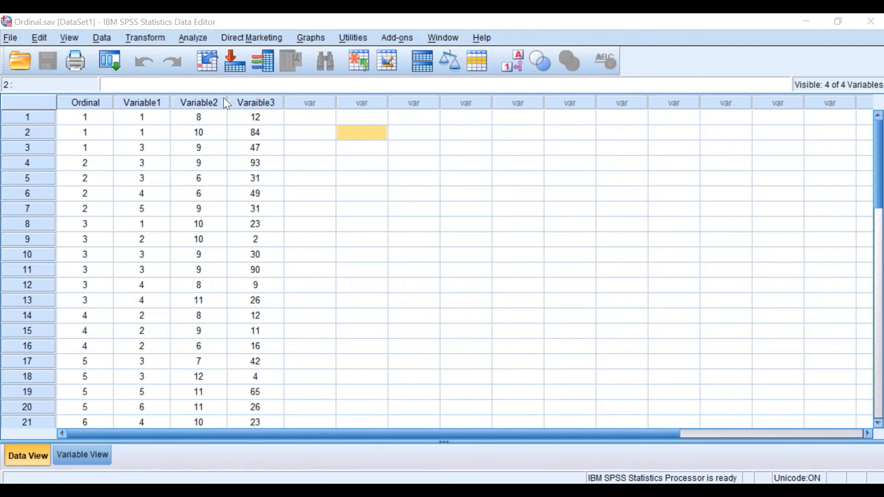
left_click(194, 38)
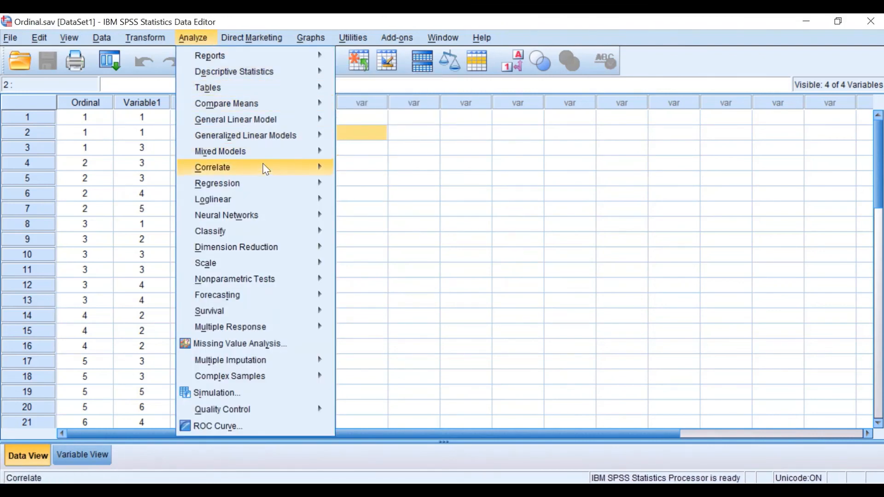
mouse_move(266, 170)
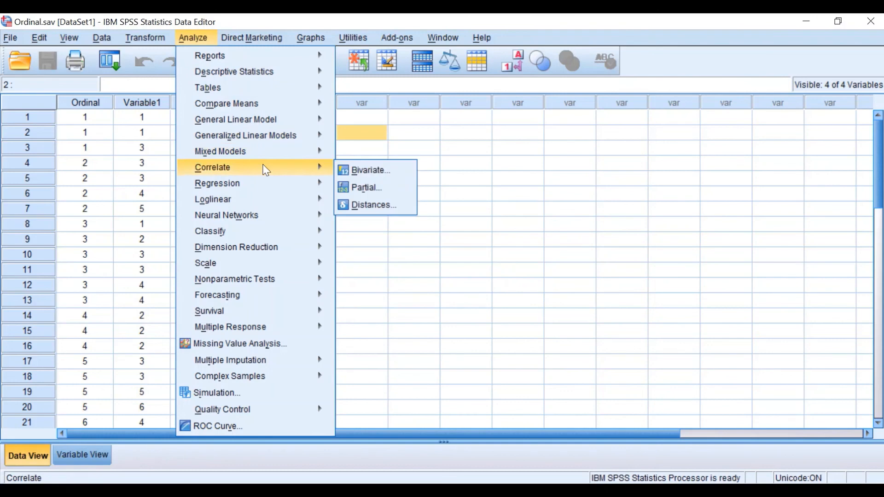
left_click(378, 174)
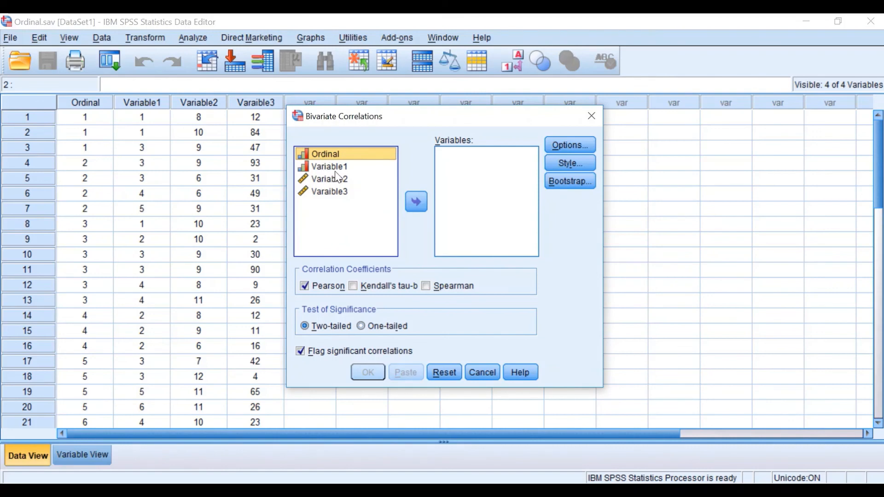
left_click_drag(333, 168, 338, 196)
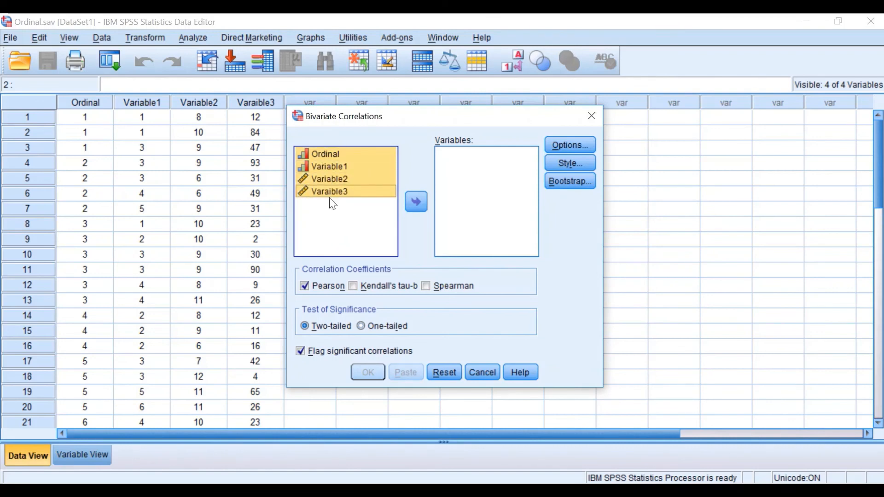
left_click(415, 201)
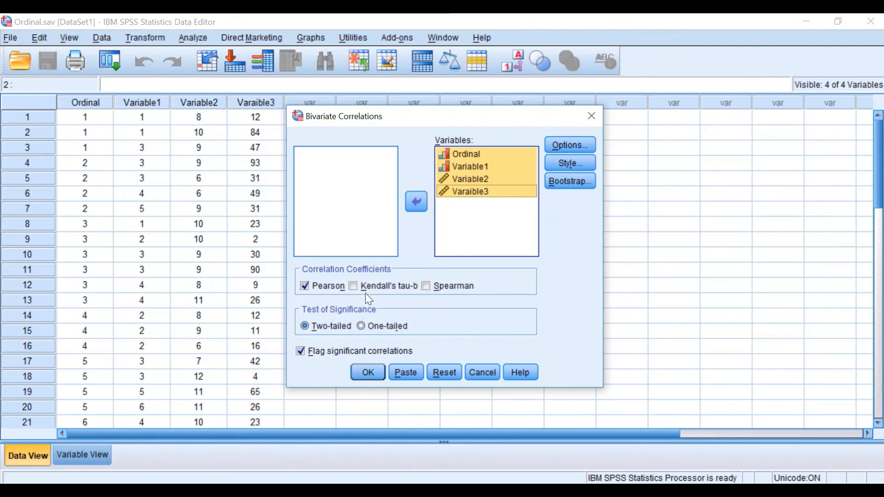
Replace the Pearson coefficient with Kendall's tau-b and run the two-tailed correlation with pairwise exclusion, significance flagging and no table styling.
left_click(305, 286)
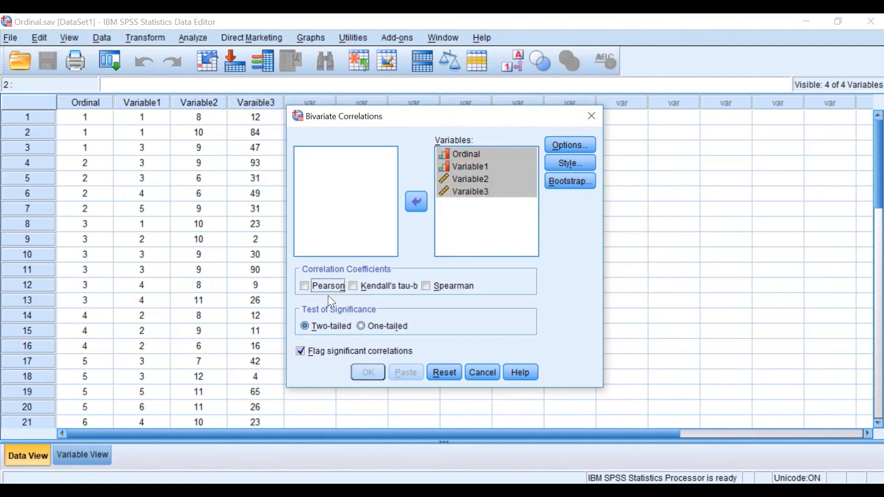
left_click(354, 287)
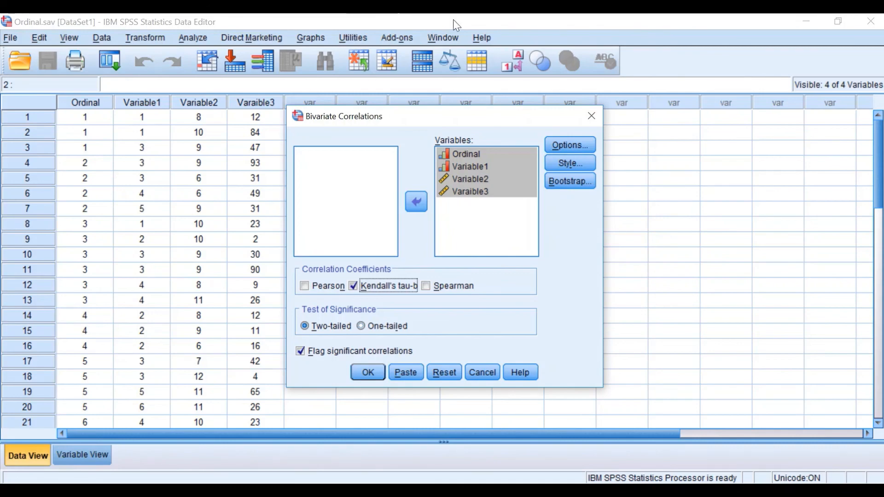
left_click(568, 140)
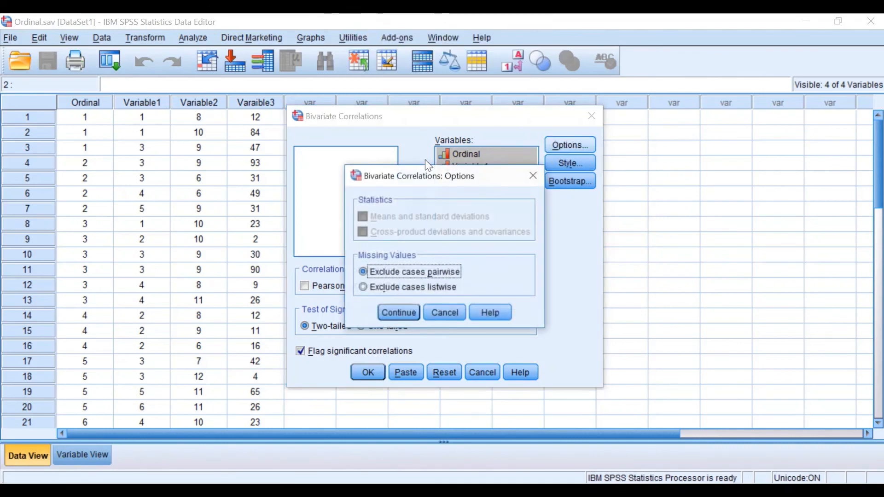
left_click(400, 312)
left_click(568, 163)
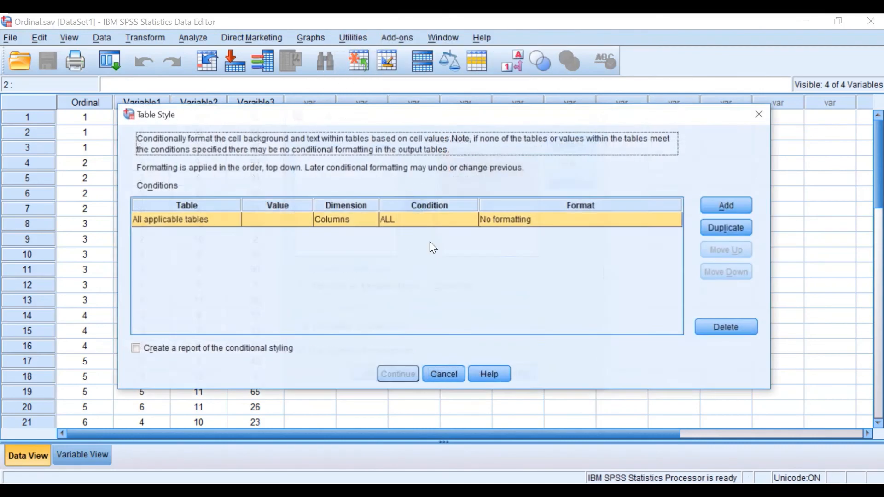
left_click(438, 373)
left_click(370, 374)
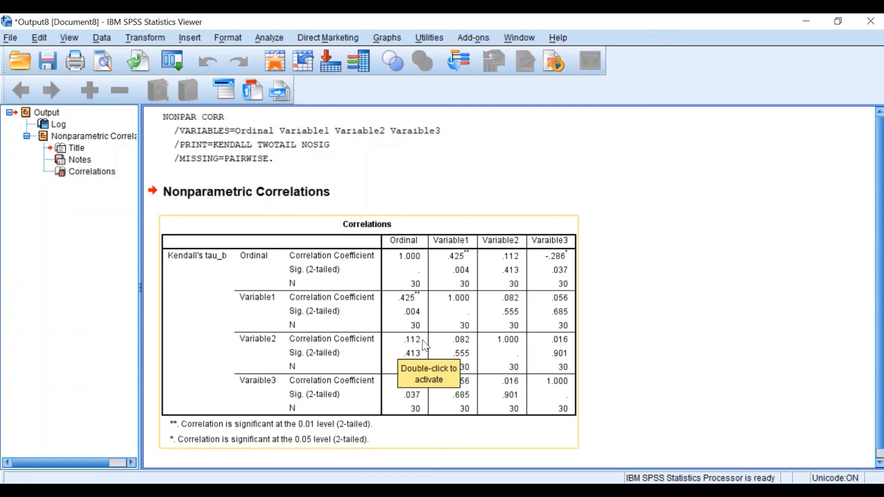
Examine the coefficients and significance values in the Kendall's tau_b Correlations table for the four variables.
left_click(398, 355)
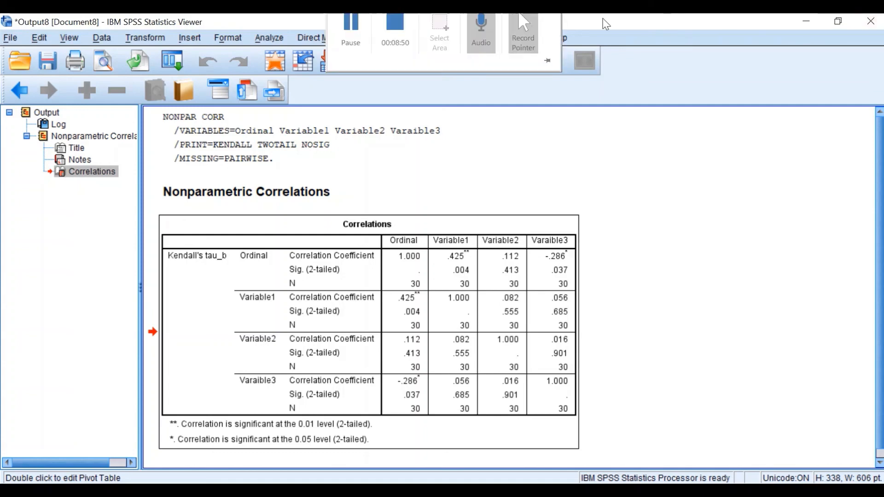
left_click(499, 273)
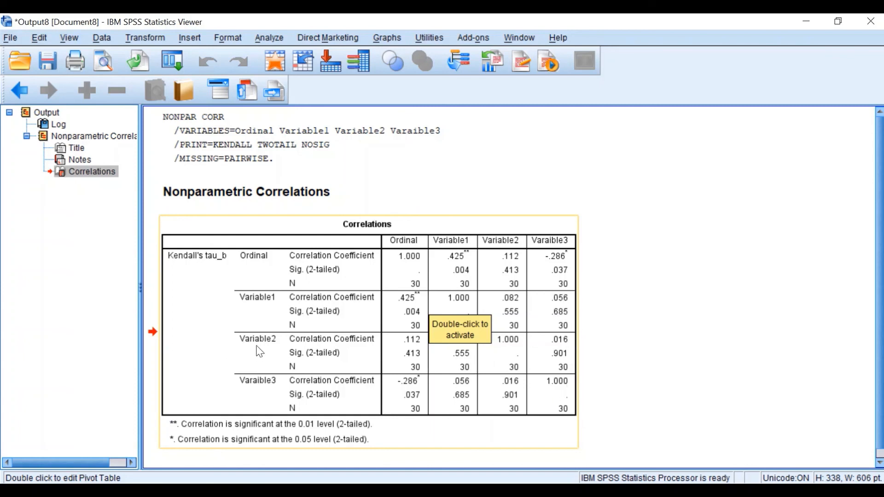
left_click(685, 330)
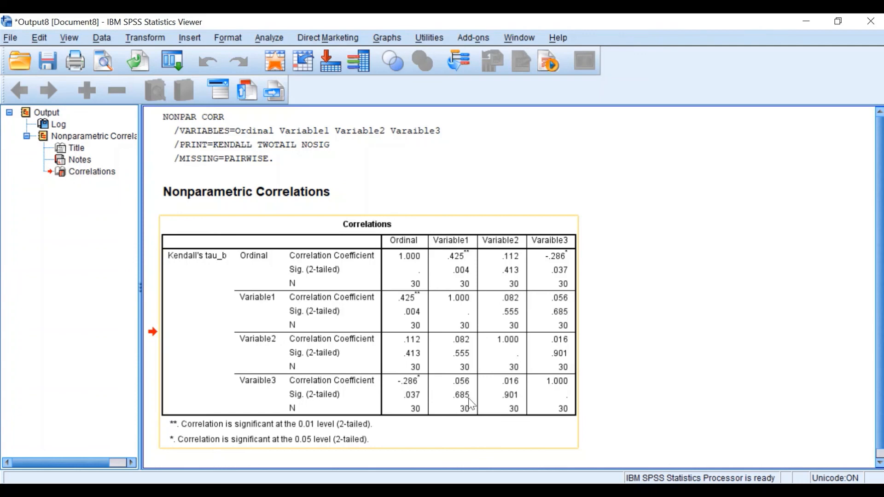
left_click(589, 423)
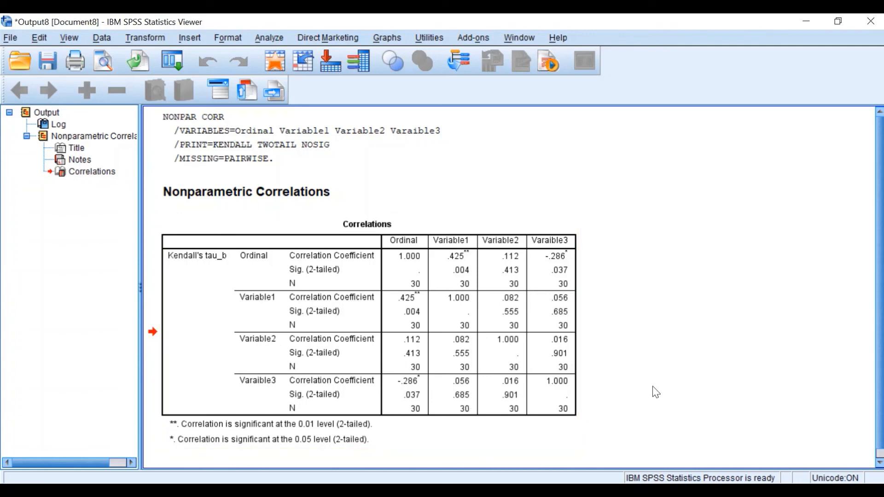